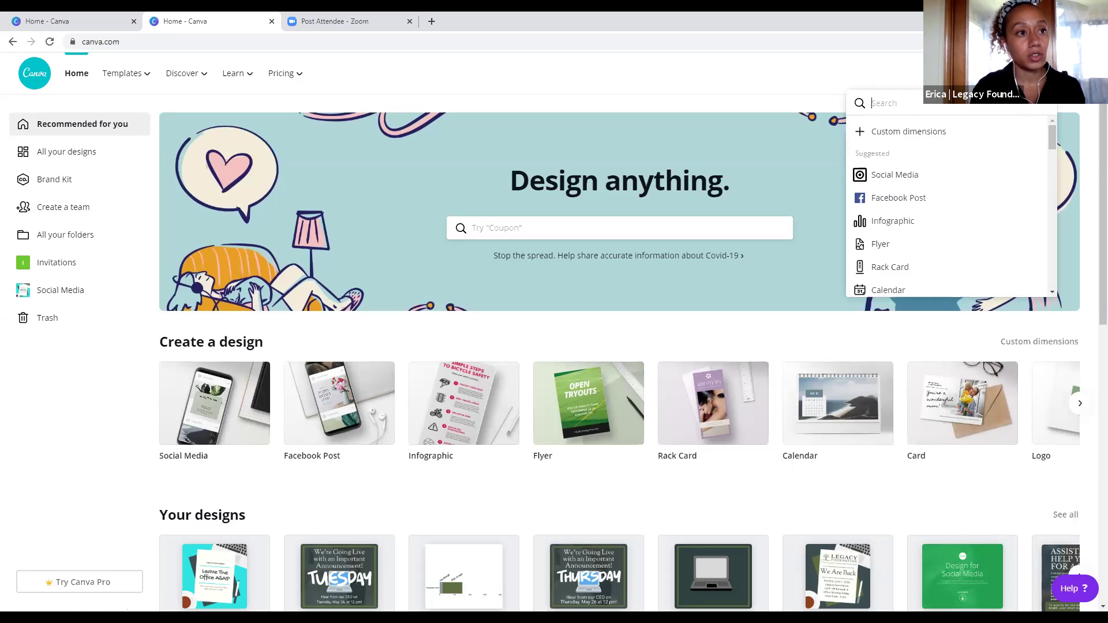
# Create a blank Facebook Post design and add the recently used hand-soap photo, enlarged to fill the whole page
pyautogui.click(905, 201)
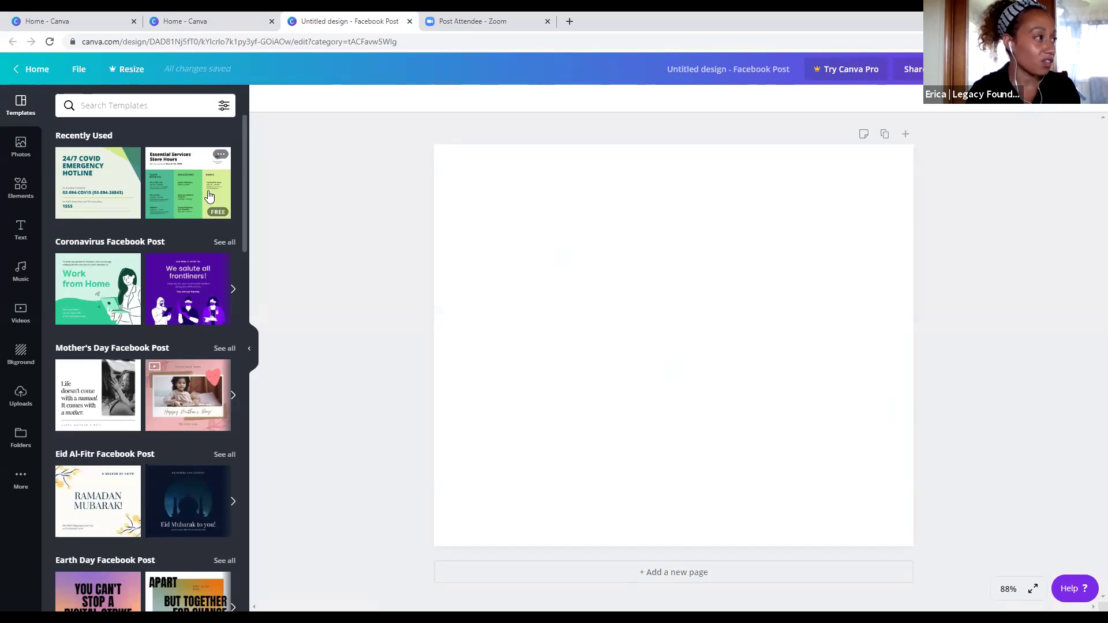
pyautogui.click(524, 178)
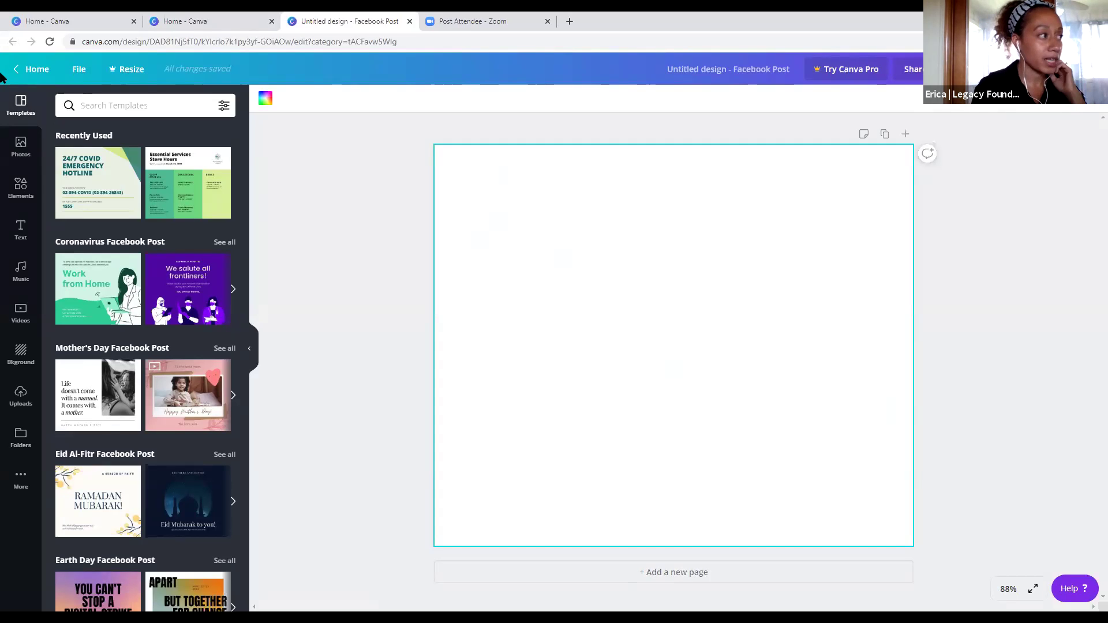
pyautogui.click(21, 148)
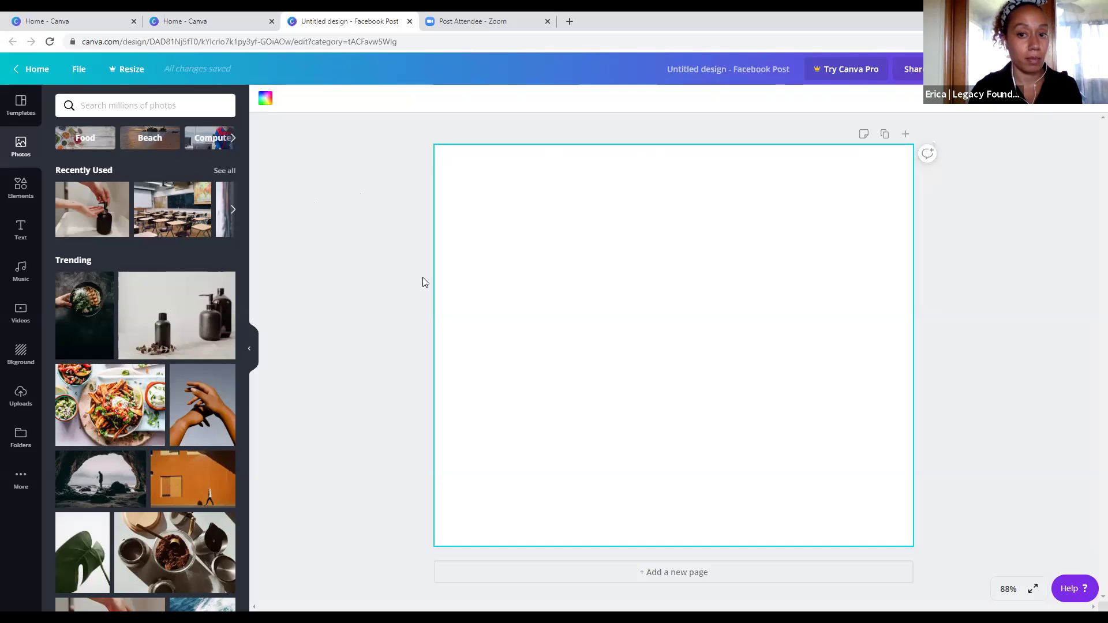
pyautogui.click(91, 214)
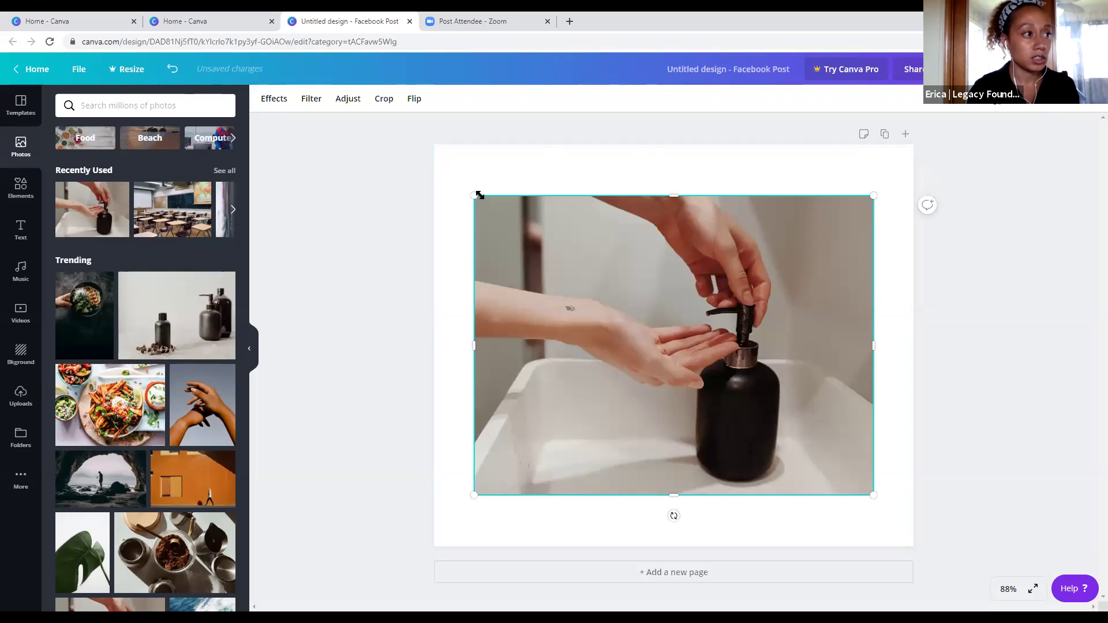
pyautogui.moveTo(453, 170); pyautogui.dragTo(415, 128)
pyautogui.moveTo(872, 494); pyautogui.dragTo(944, 548)
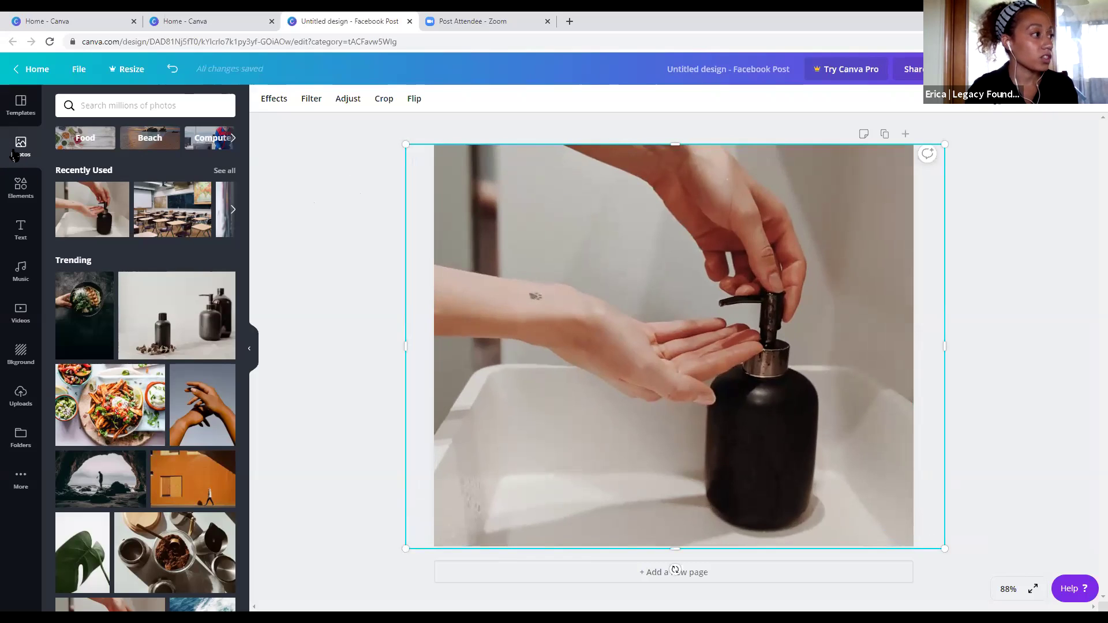
# Add the recently used solid square element and enlarge it until it covers the entire photo
pyautogui.click(18, 190)
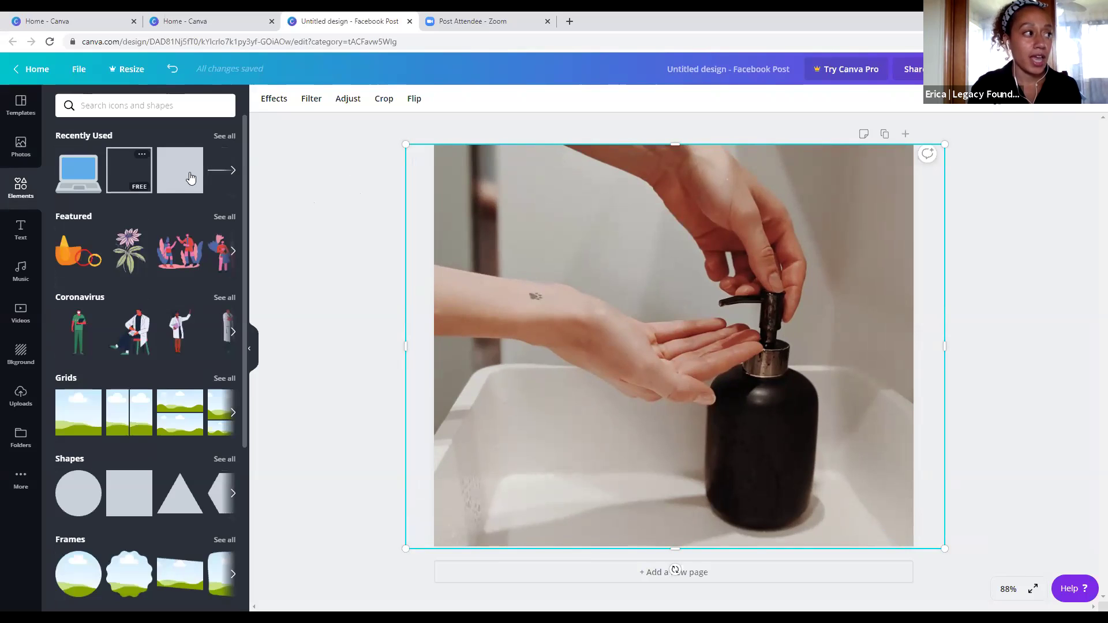
pyautogui.click(186, 173)
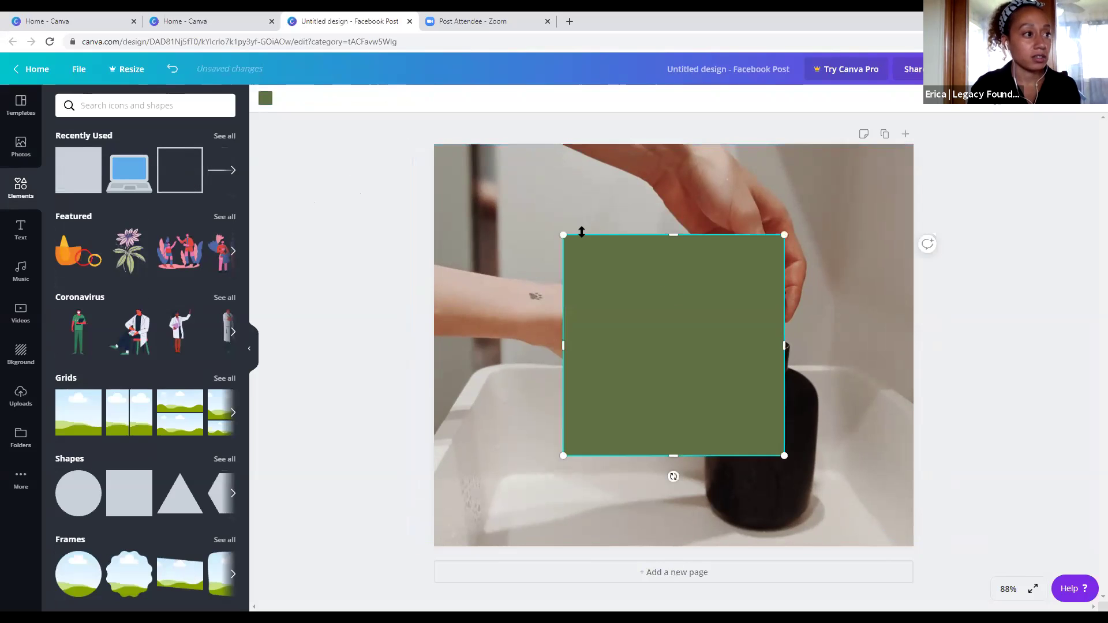
pyautogui.moveTo(448, 197); pyautogui.dragTo(361, 163)
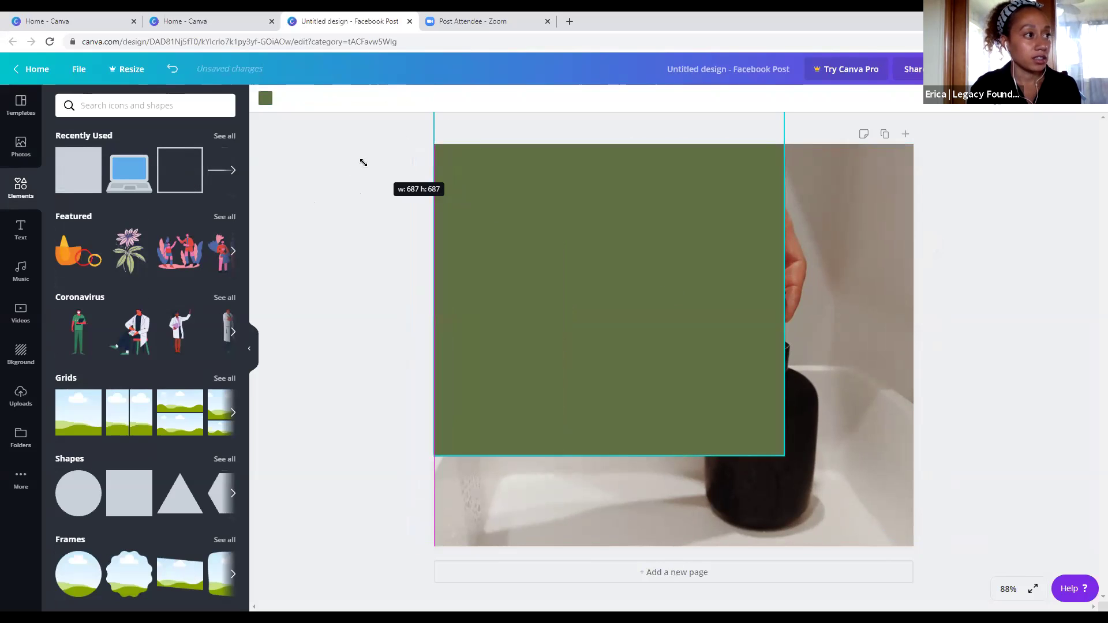
pyautogui.moveTo(784, 456); pyautogui.dragTo(959, 567)
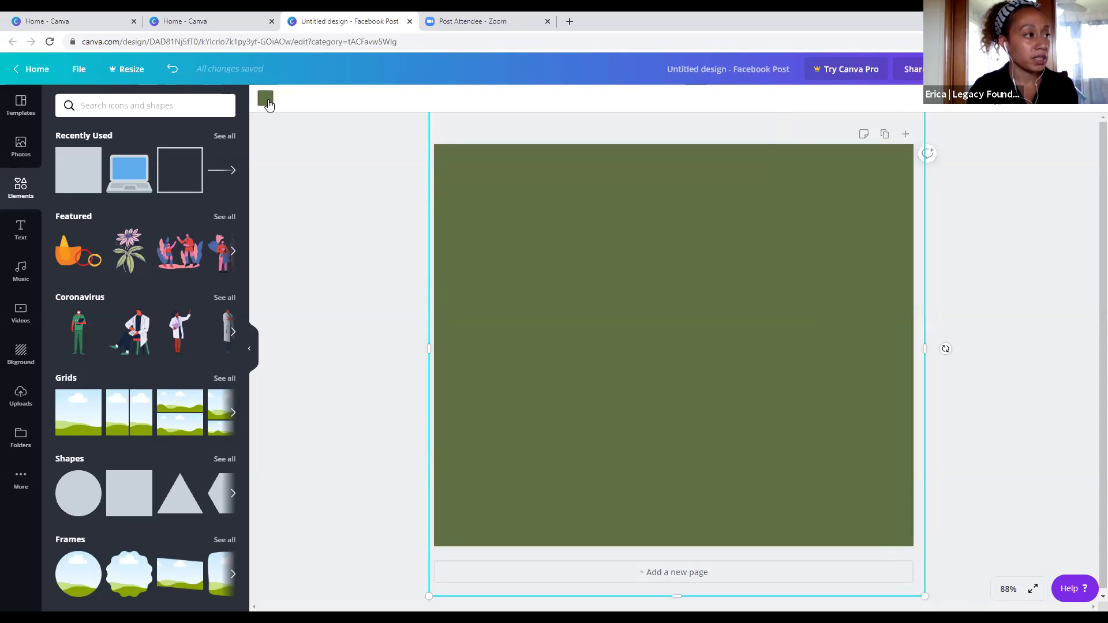
# Recolor the covering square with the dark green-gray from Legacy Colors and set its transparency to 85
pyautogui.click(266, 99)
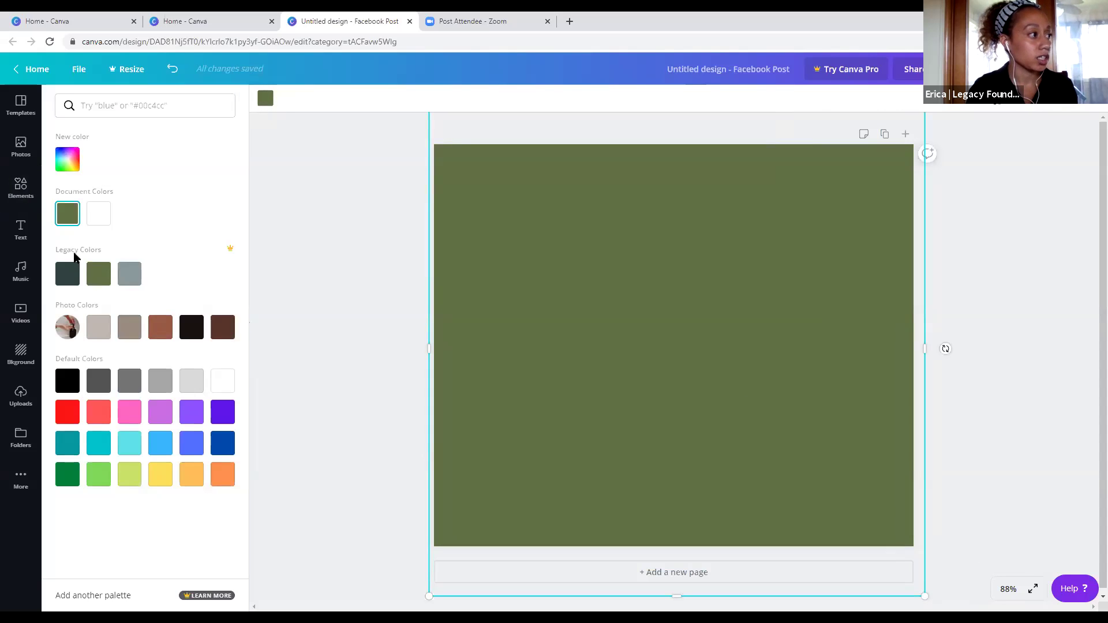
pyautogui.click(67, 276)
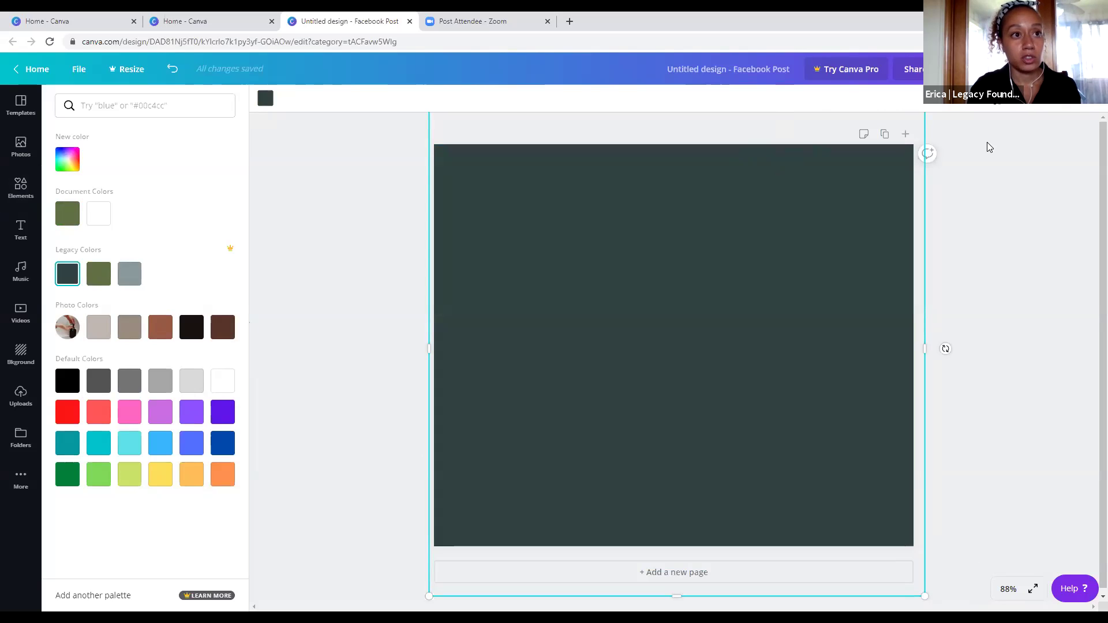
pyautogui.click(999, 106)
pyautogui.doubleClick(993, 128)
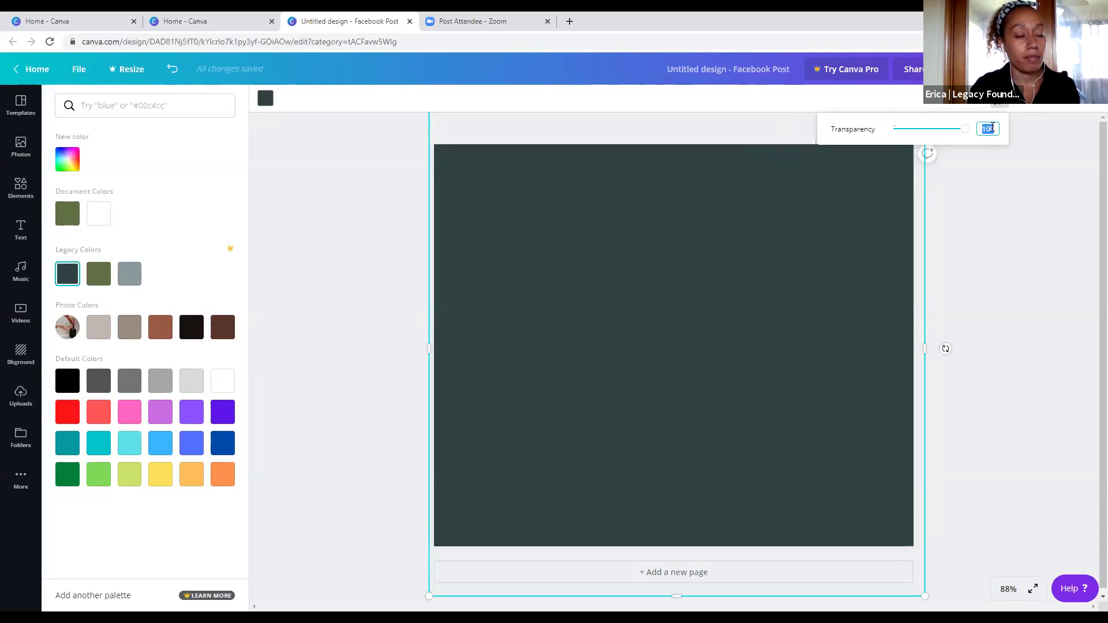
pyautogui.write('85')
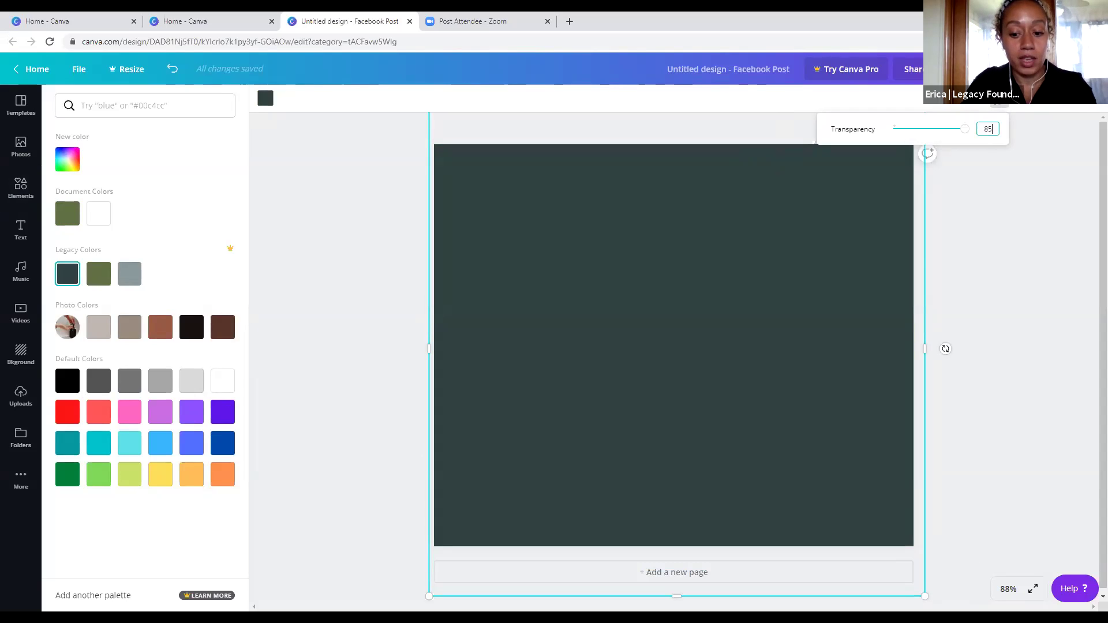
pyautogui.press('Return')
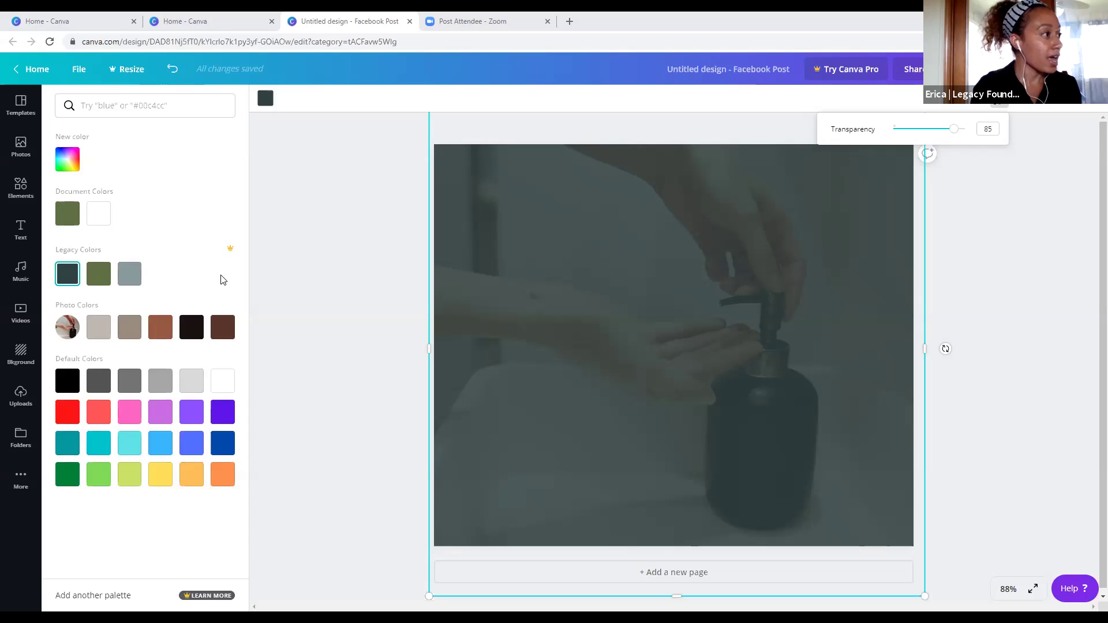
pyautogui.press('Escape')
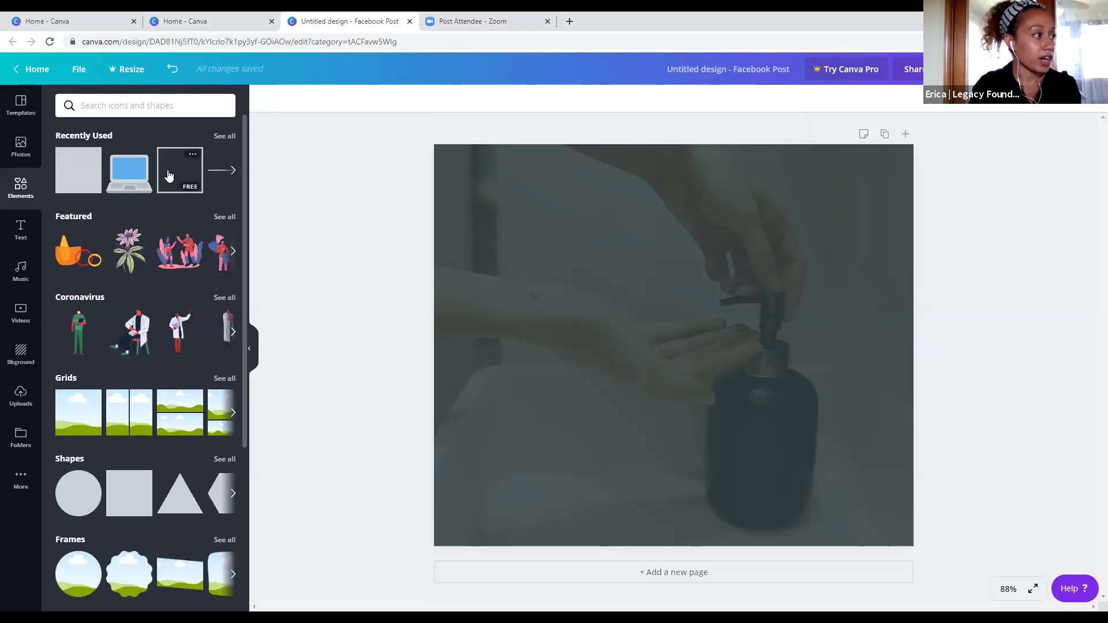
# Add the outlined square element and stretch it into a rectangular border just inside the page edges
pyautogui.click(176, 188)
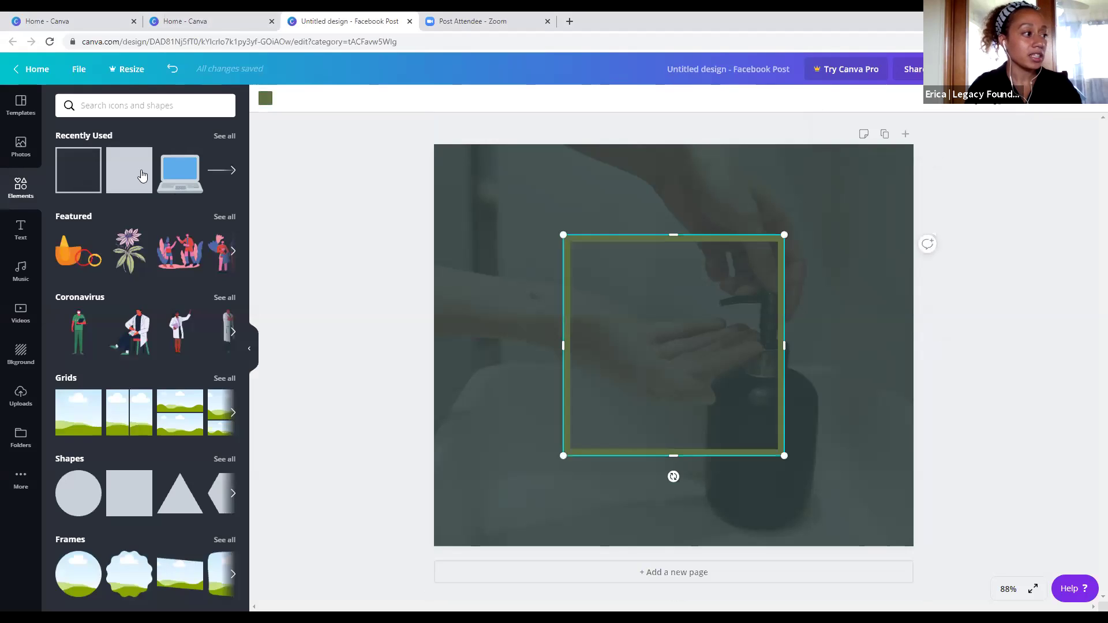
pyautogui.click(224, 460)
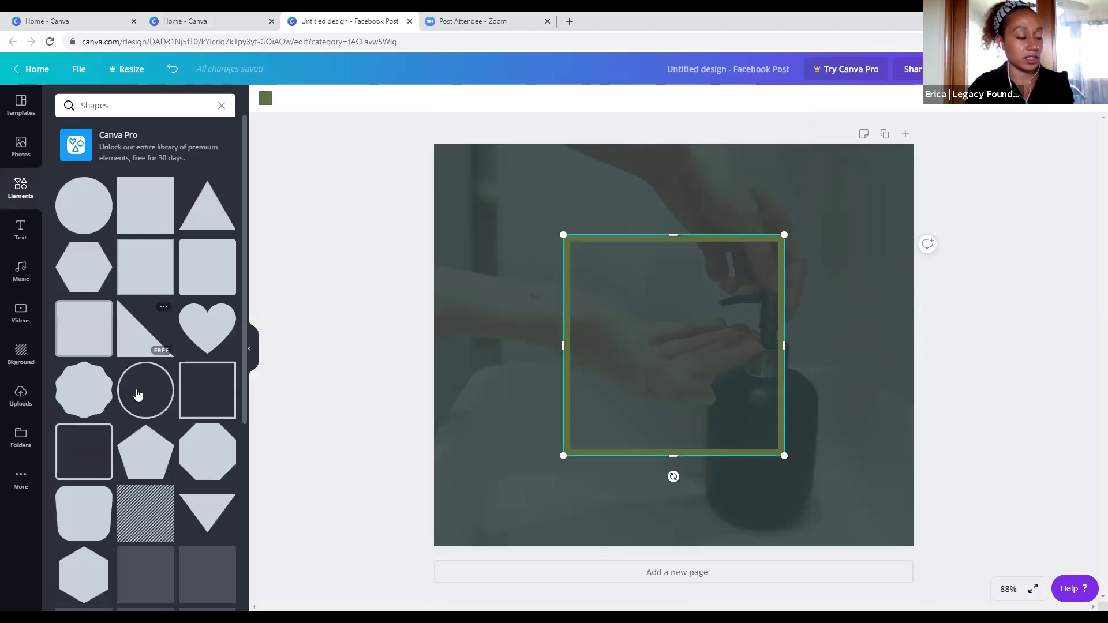
pyautogui.scroll(-1, 199, 339)
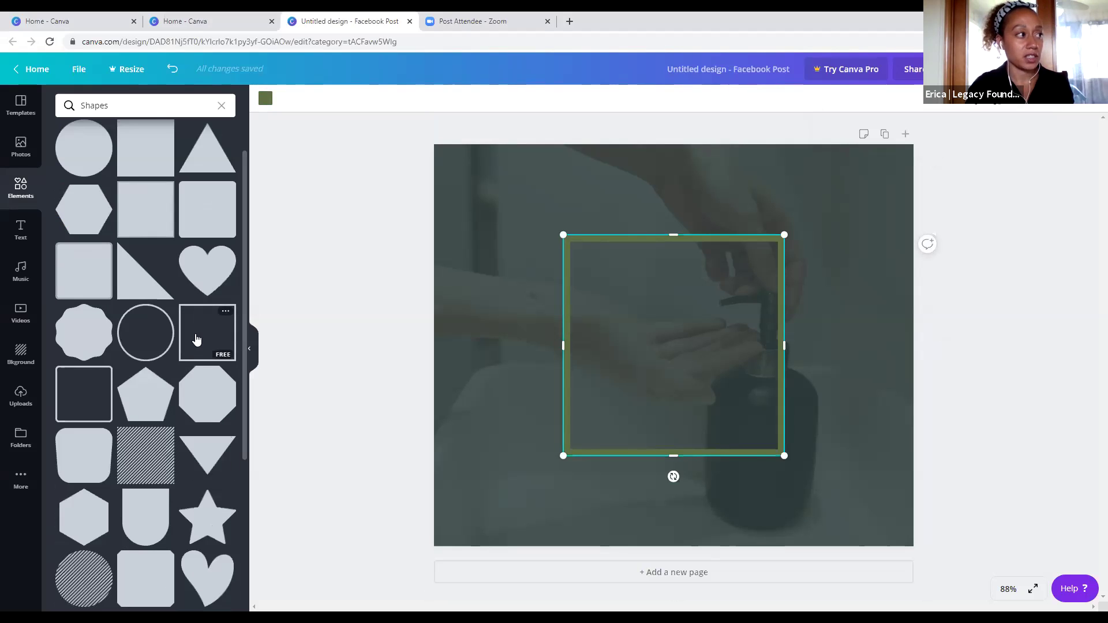
pyautogui.moveTo(564, 235); pyautogui.dragTo(473, 168)
pyautogui.moveTo(783, 309); pyautogui.dragTo(916, 308)
pyautogui.moveTo(488, 306); pyautogui.dragTo(456, 306)
pyautogui.moveTo(679, 500); pyautogui.dragTo(678, 531)
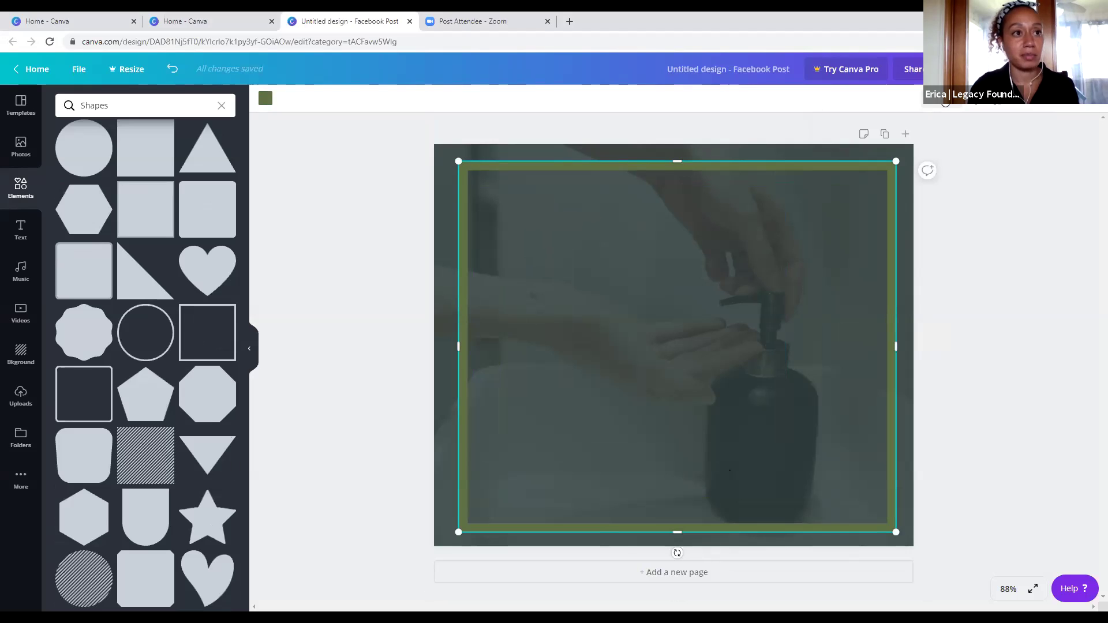
# Align the border frame to the middle and center of the page
pyautogui.click(945, 102)
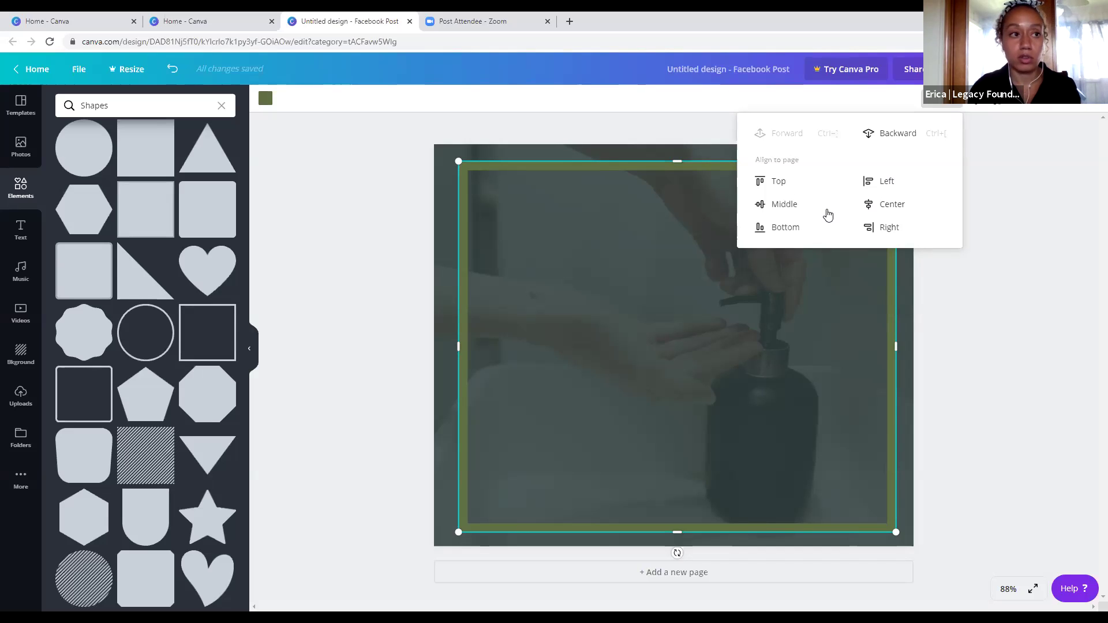
pyautogui.click(783, 206)
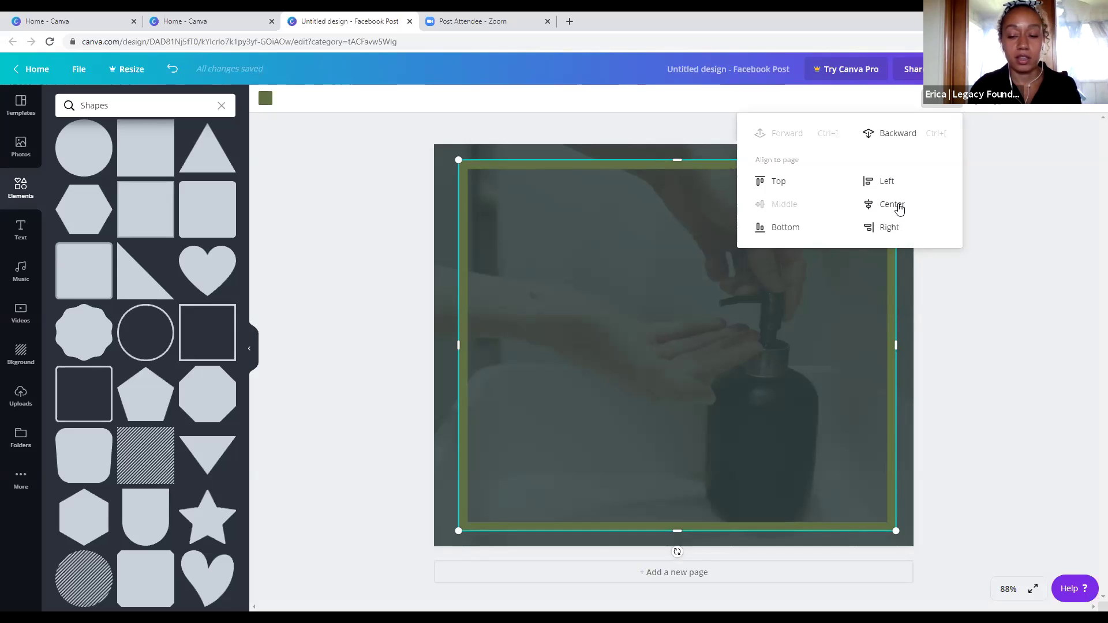
pyautogui.click(898, 209)
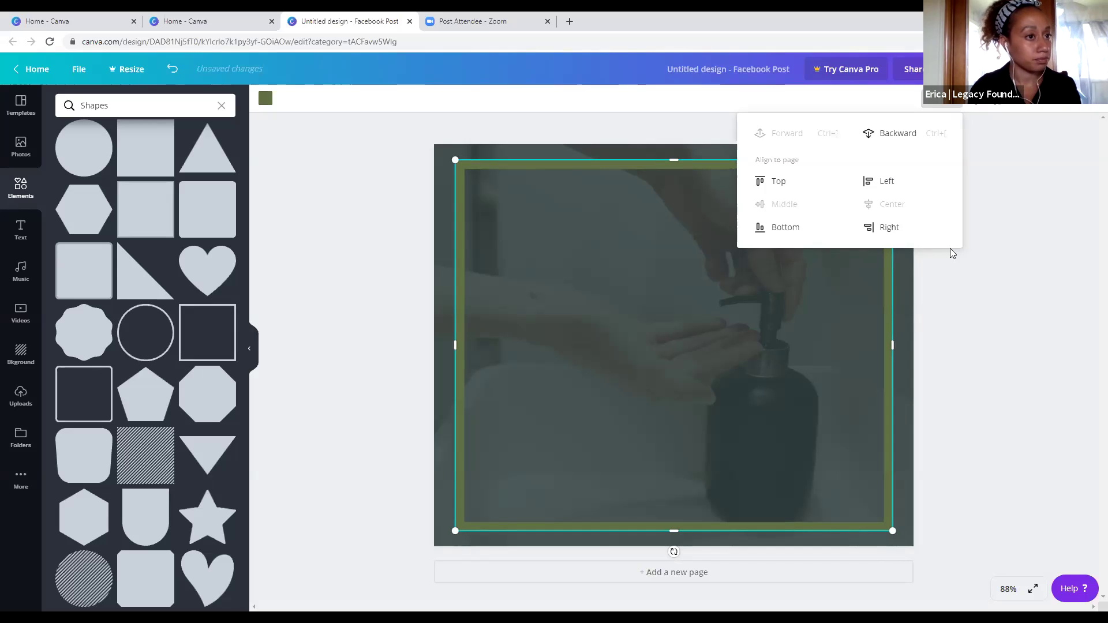
pyautogui.click(998, 315)
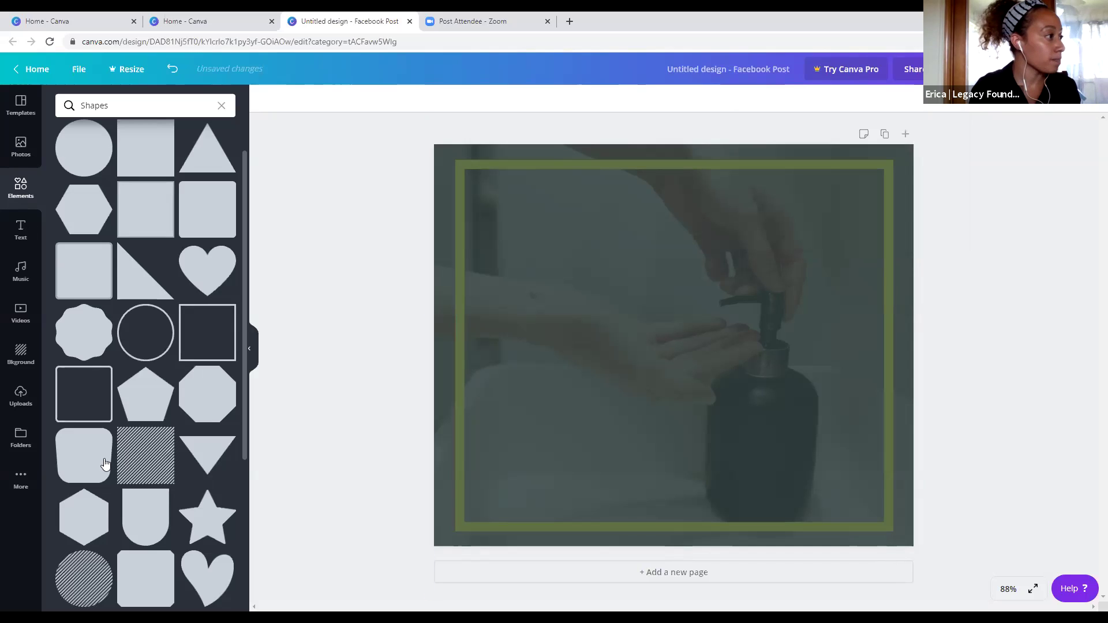
# Add the recently used laptop graphic to the center of the page
pyautogui.click(21, 186)
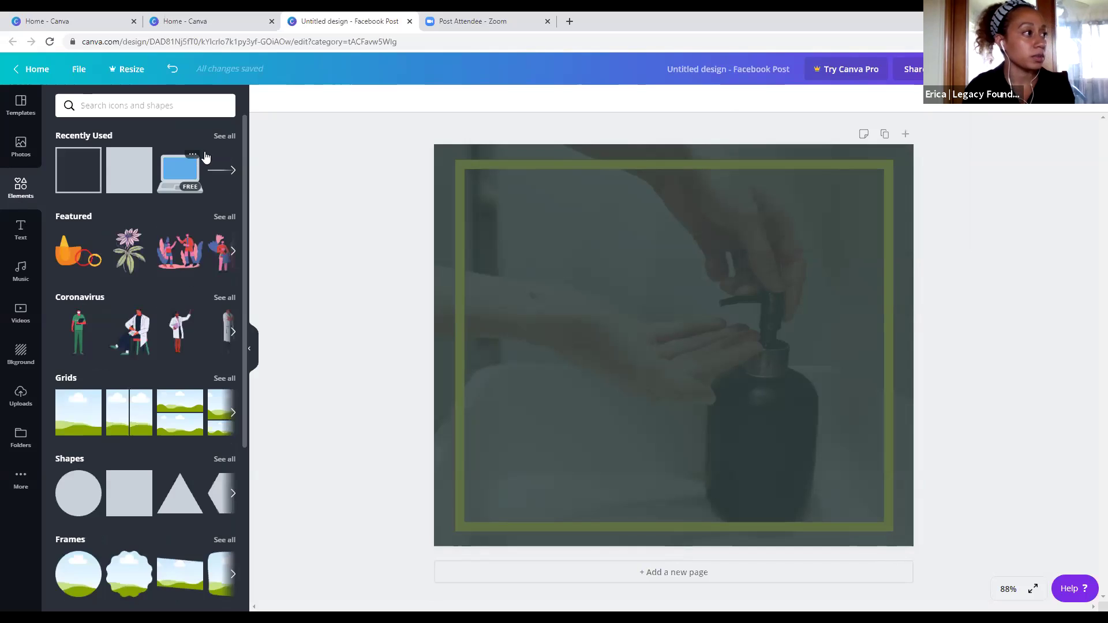
pyautogui.click(179, 178)
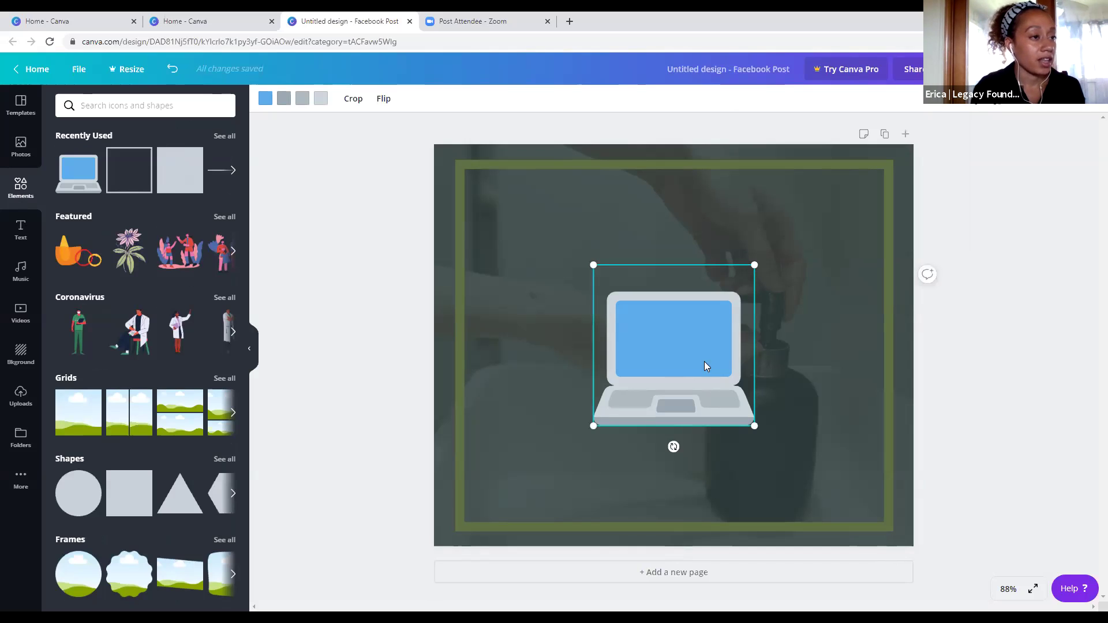
pyautogui.click(993, 396)
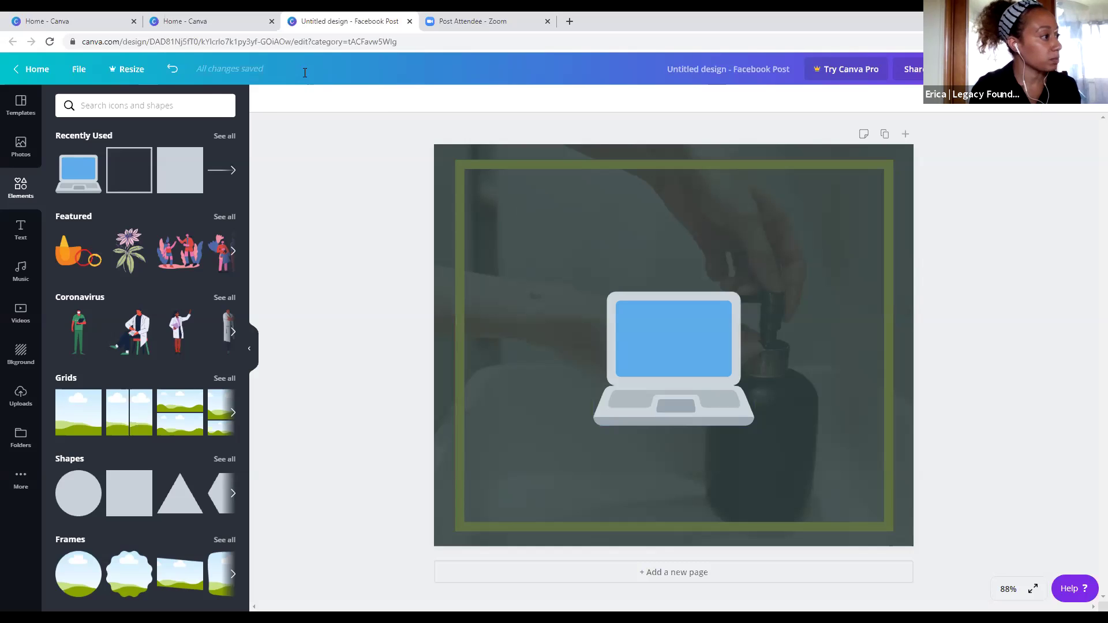
# Add a heading to the page with the text "Join us live for a special avvouncement"
pyautogui.click(22, 230)
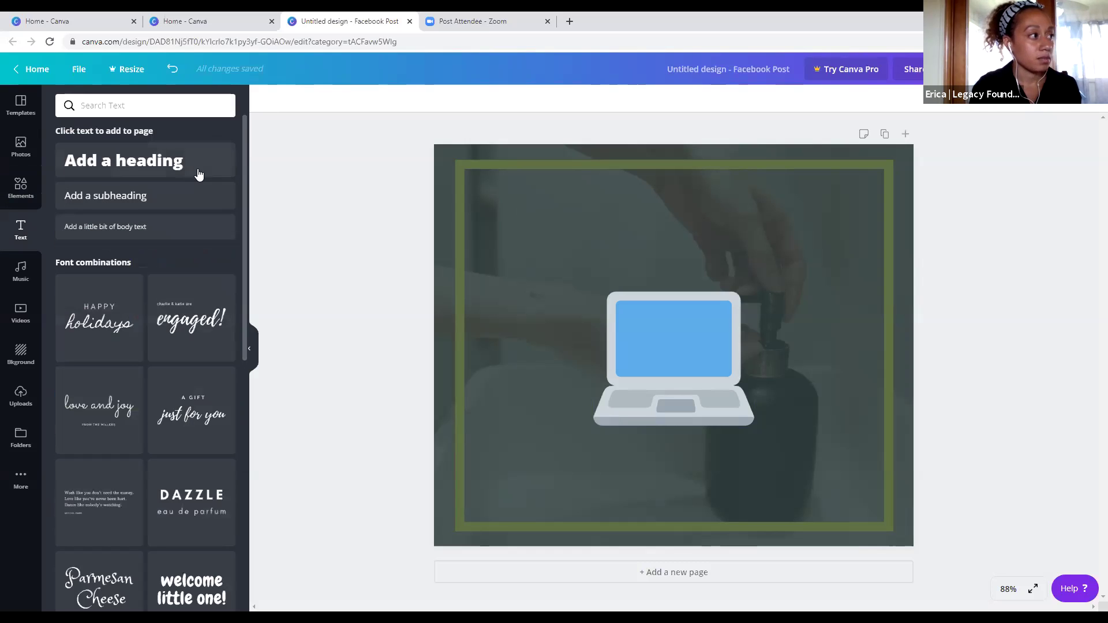
pyautogui.click(165, 162)
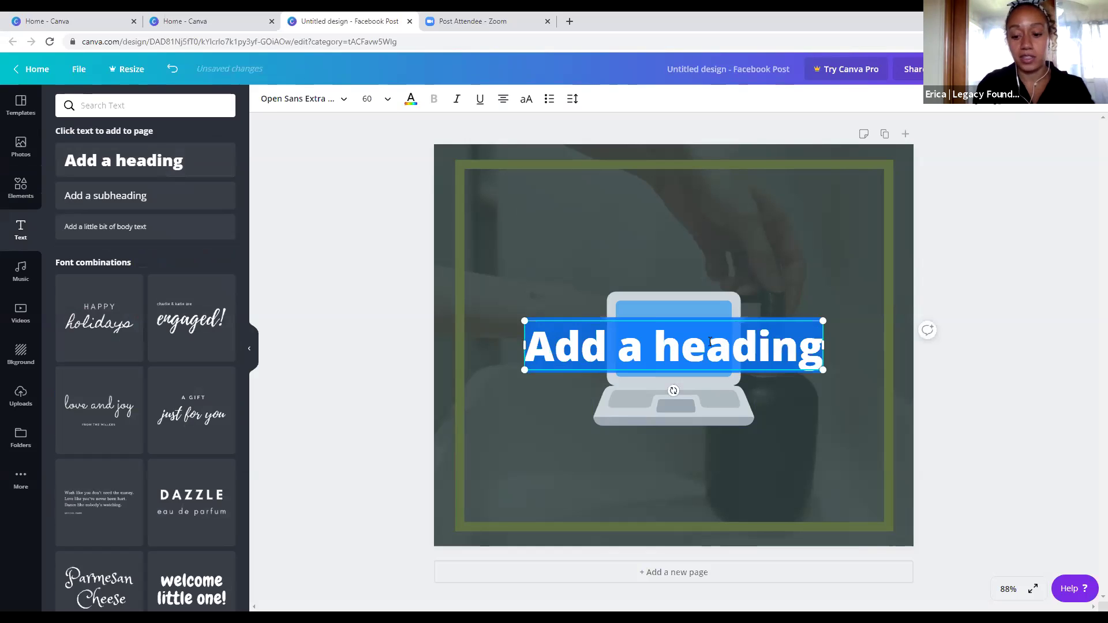
pyautogui.press('BackSpace')
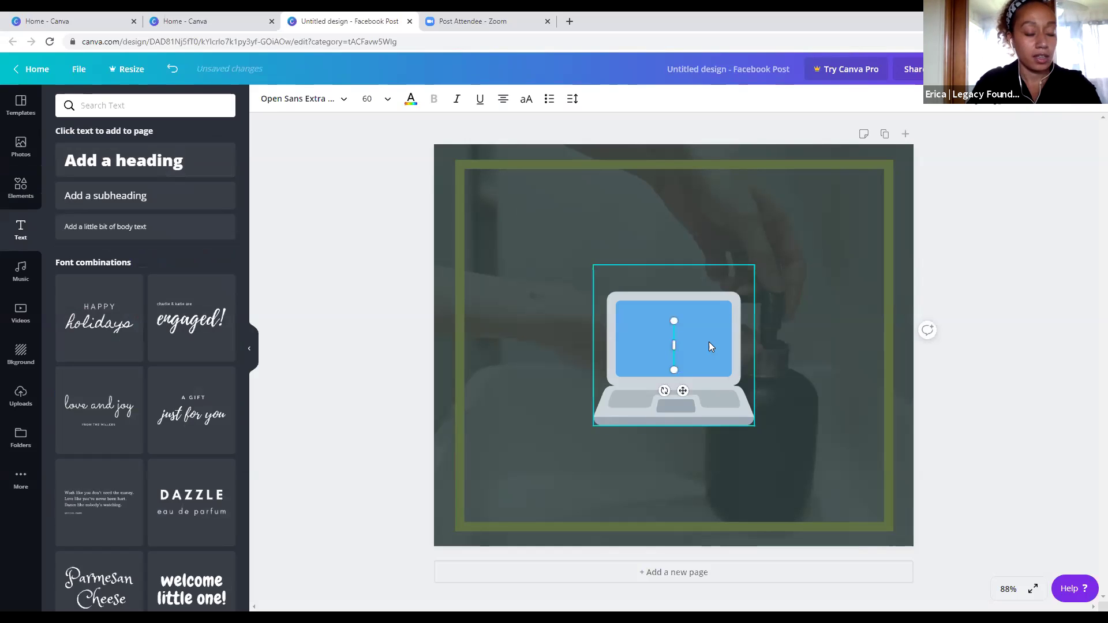
pyautogui.write('Join')
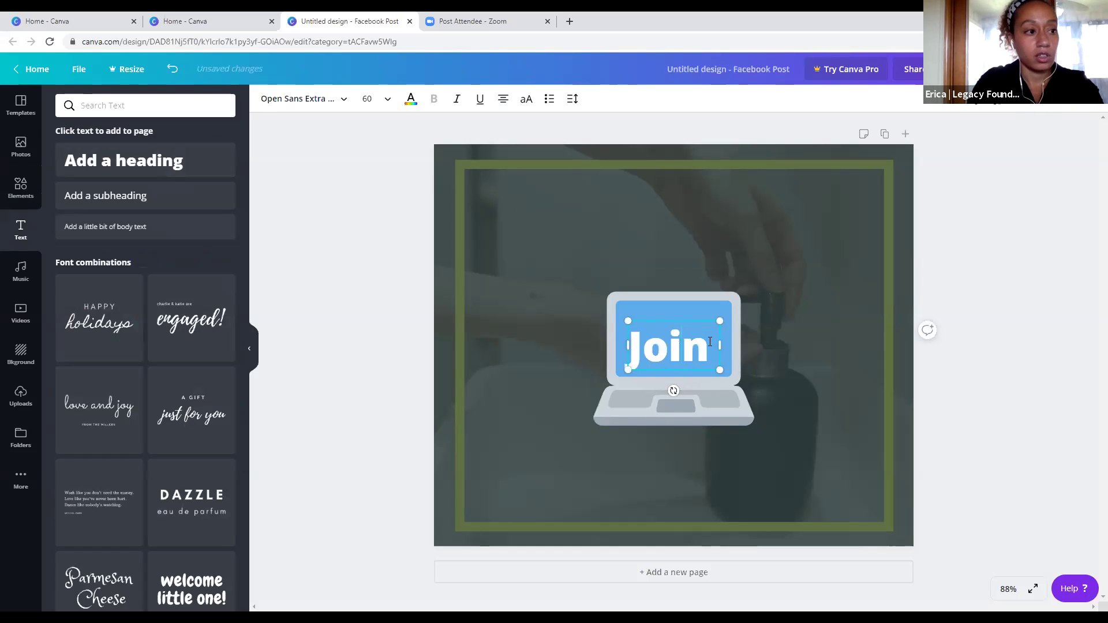
pyautogui.write(' us live f')
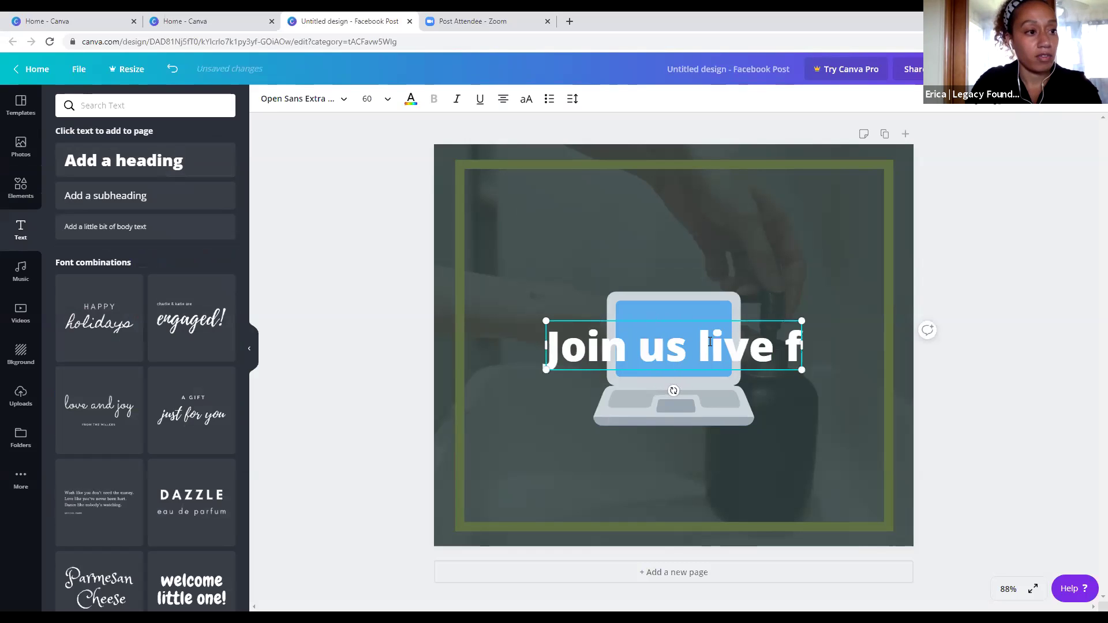
pyautogui.write('or a special')
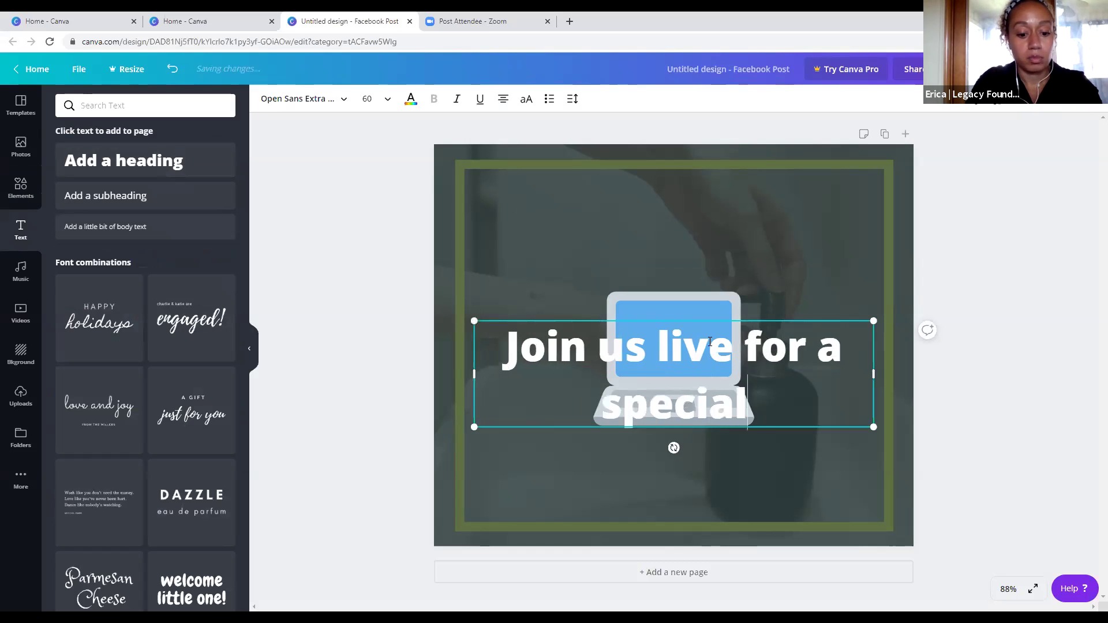
pyautogui.write(' avvouncement')
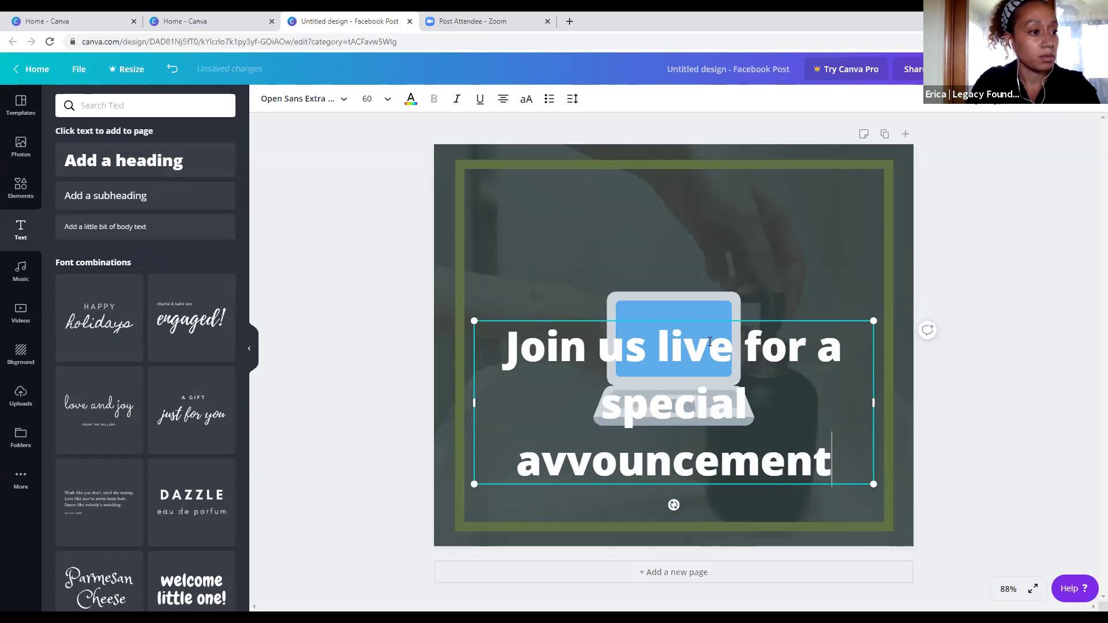
# Correct the misspelled last word of the heading to "announcement"
pyautogui.press('Left')
pyautogui.press('Left')
pyautogui.press('Left')
pyautogui.press('Left')
pyautogui.press('Left')
pyautogui.press('Left')
pyautogui.press('Left')
pyautogui.press('Left')
pyautogui.press('Left')
pyautogui.press('Left')
pyautogui.press('Left')
pyautogui.press('Right')
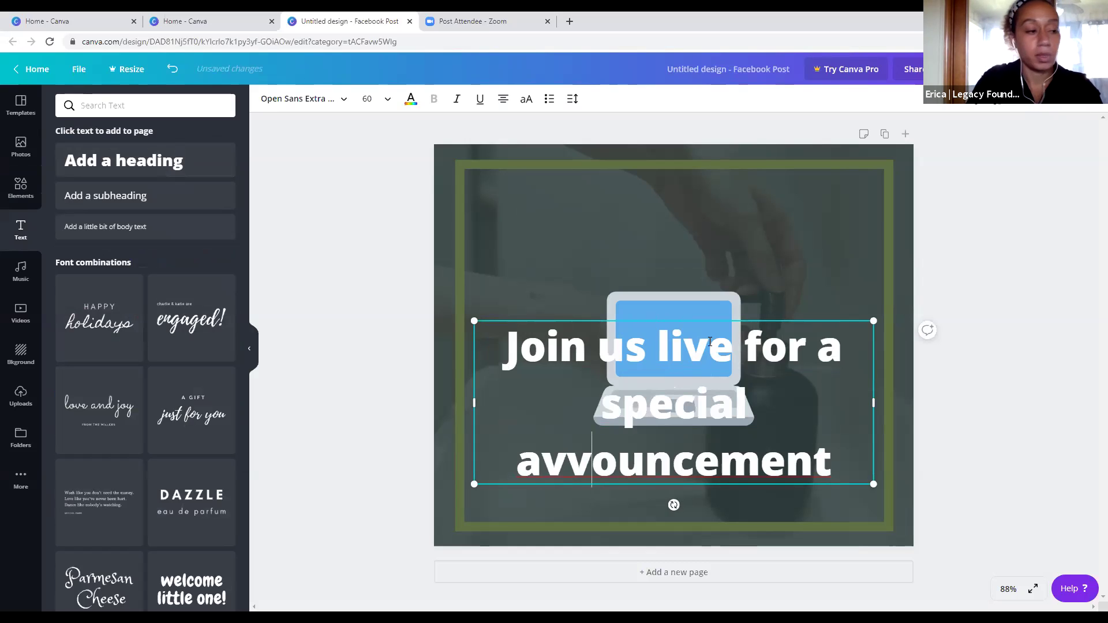
pyautogui.press('BackSpace')
pyautogui.press('BackSpace')
pyautogui.write('nn')
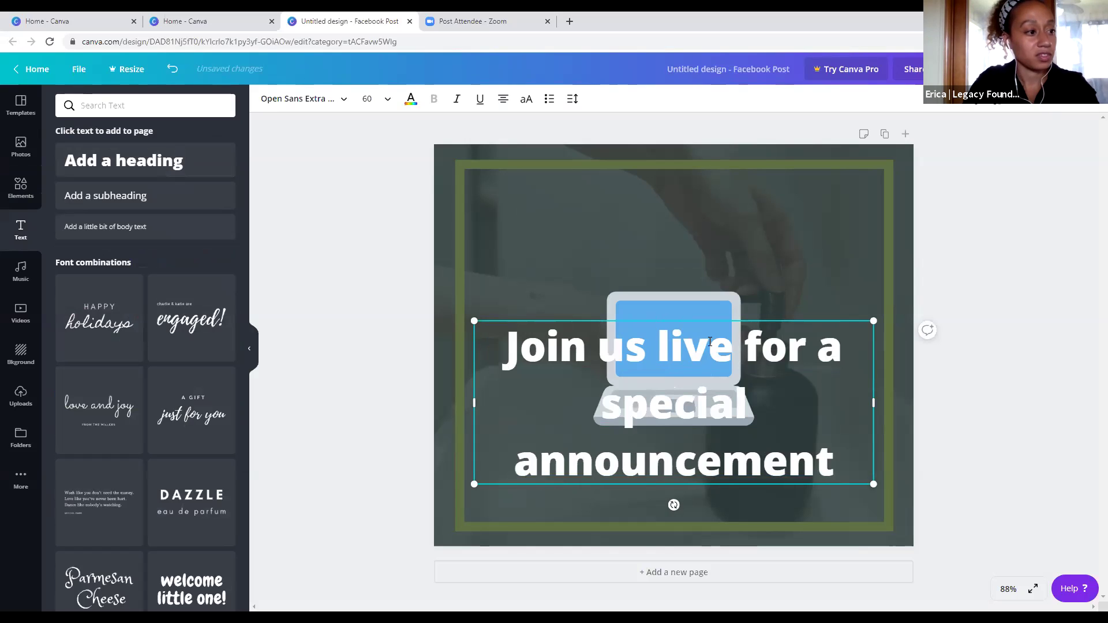
# Add an exclamation mark to the end of the heading and move the heading up to the frame's upper edge
pyautogui.press('End')
pyautogui.write('!')
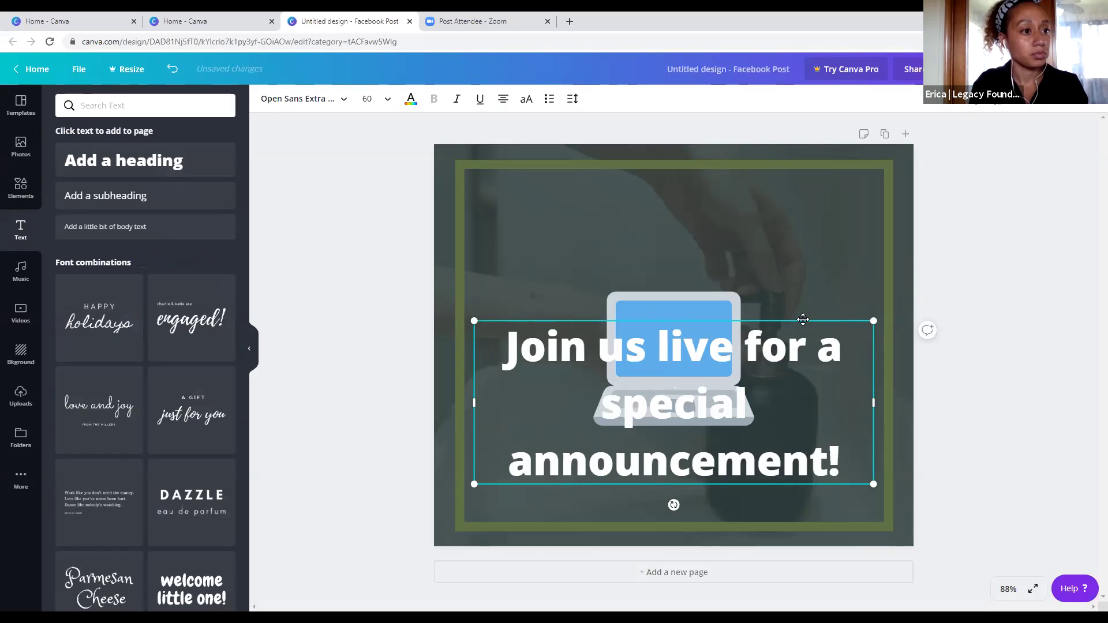
pyautogui.moveTo(785, 320); pyautogui.dragTo(802, 171)
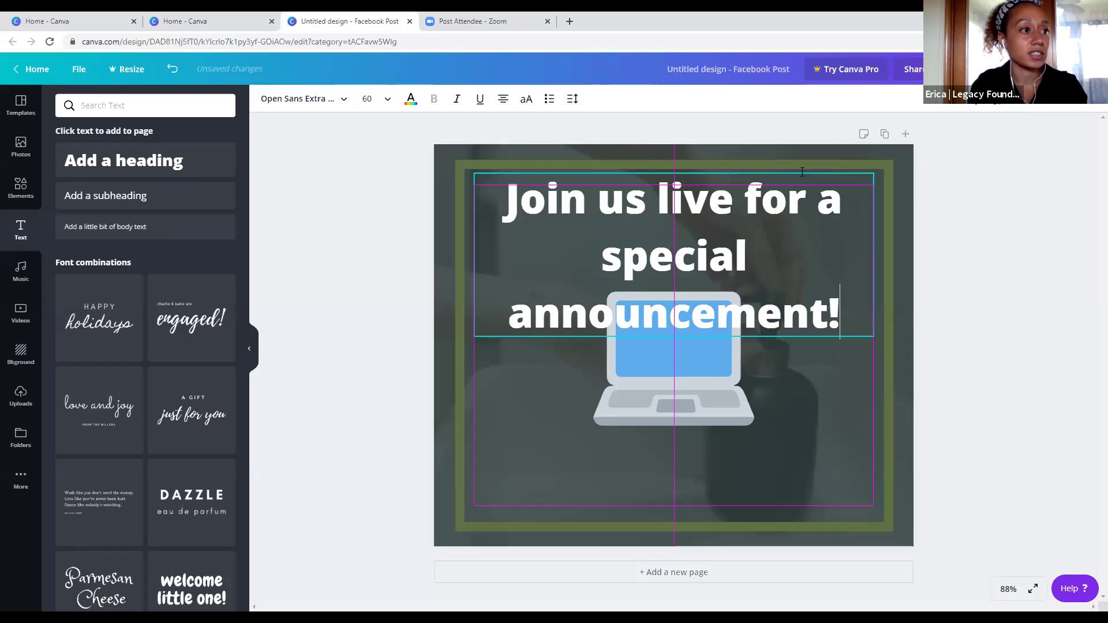
# Change the heading's font to Sorts Mill Goudy, widen its text box to fit two lines and reposition it above the laptop
pyautogui.doubleClick(643, 211)
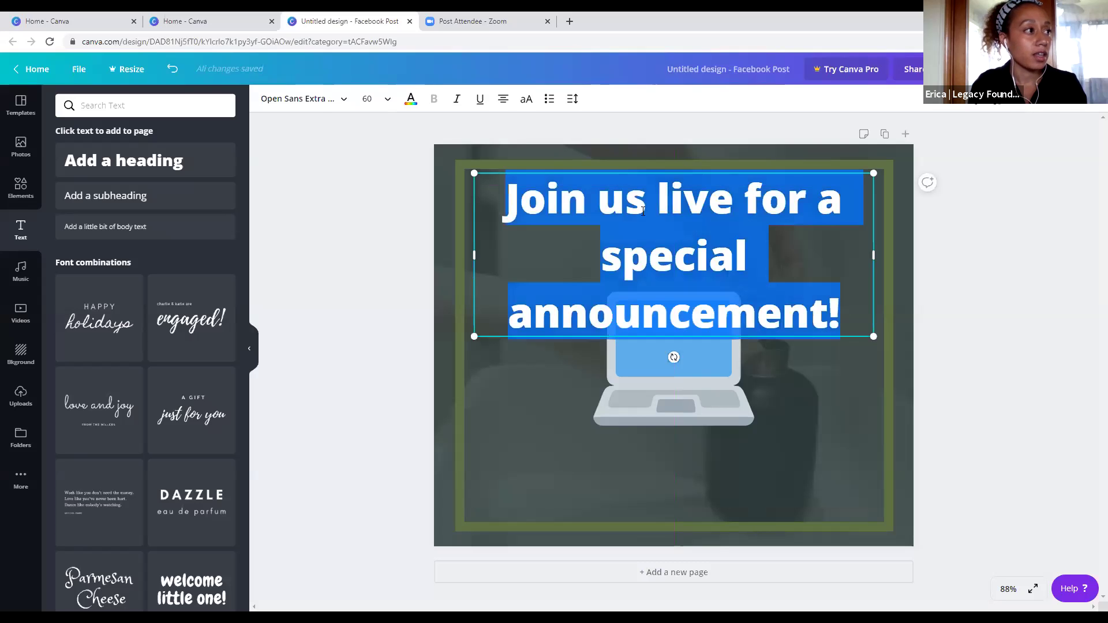
pyautogui.click(321, 107)
pyautogui.click(106, 180)
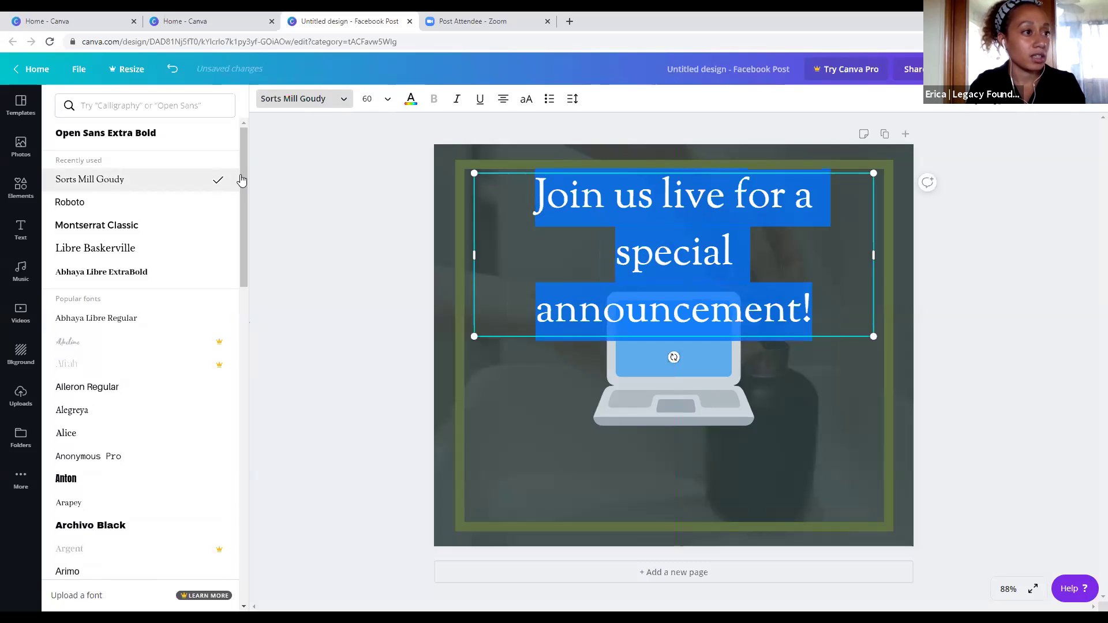
pyautogui.moveTo(467, 255); pyautogui.dragTo(460, 250)
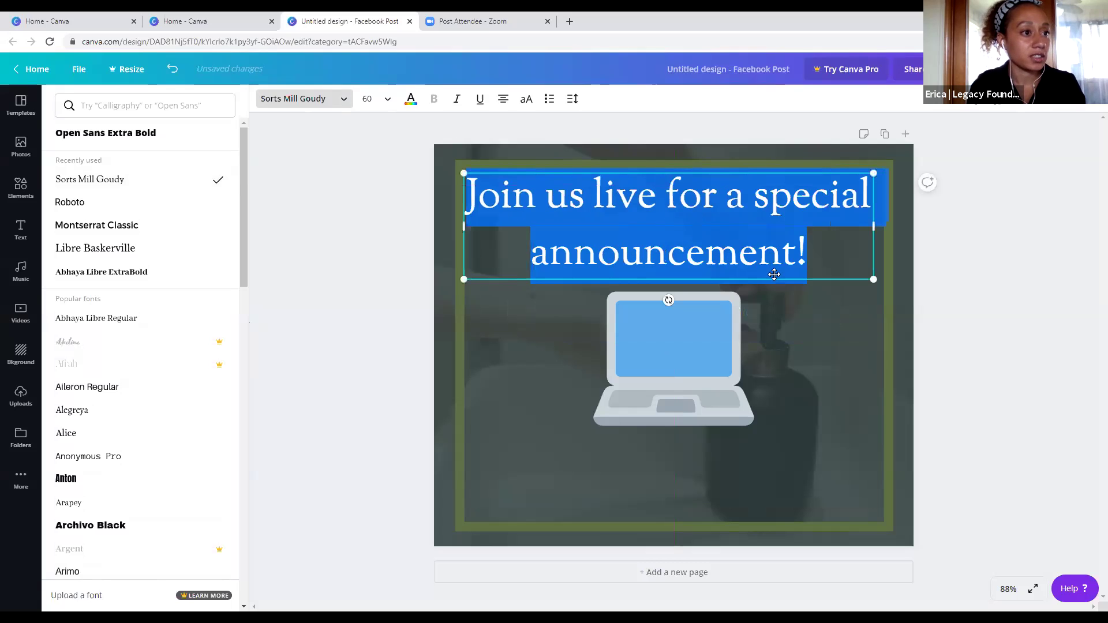
pyautogui.moveTo(781, 281); pyautogui.dragTo(785, 283)
pyautogui.click(852, 253)
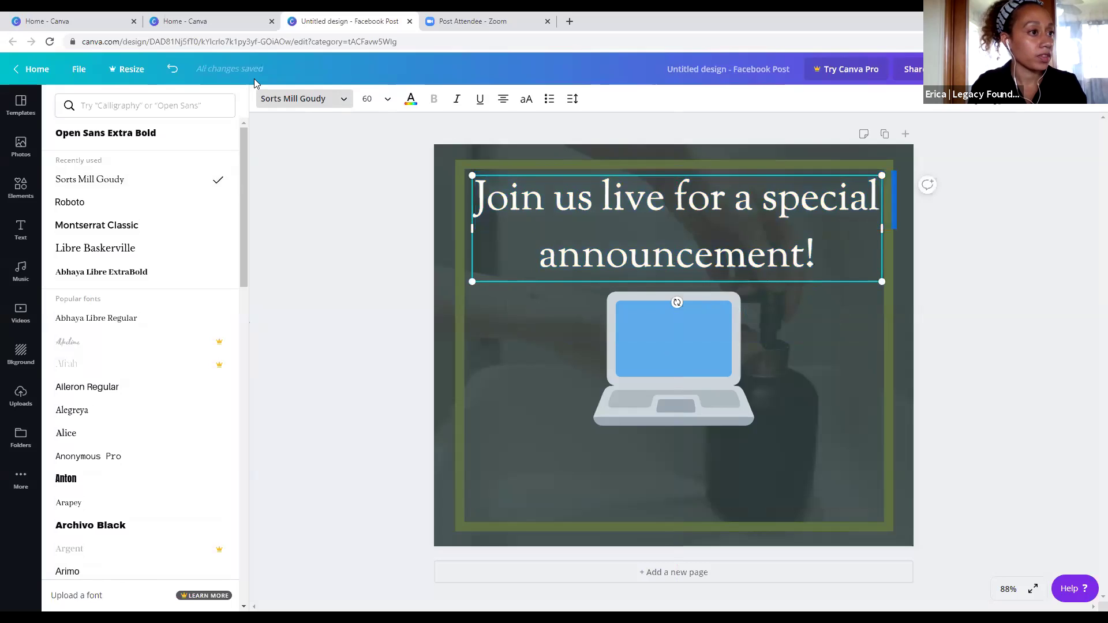
# Try the Roboto font on the heading and switch it back to Sorts Mill Goudy
pyautogui.click(86, 203)
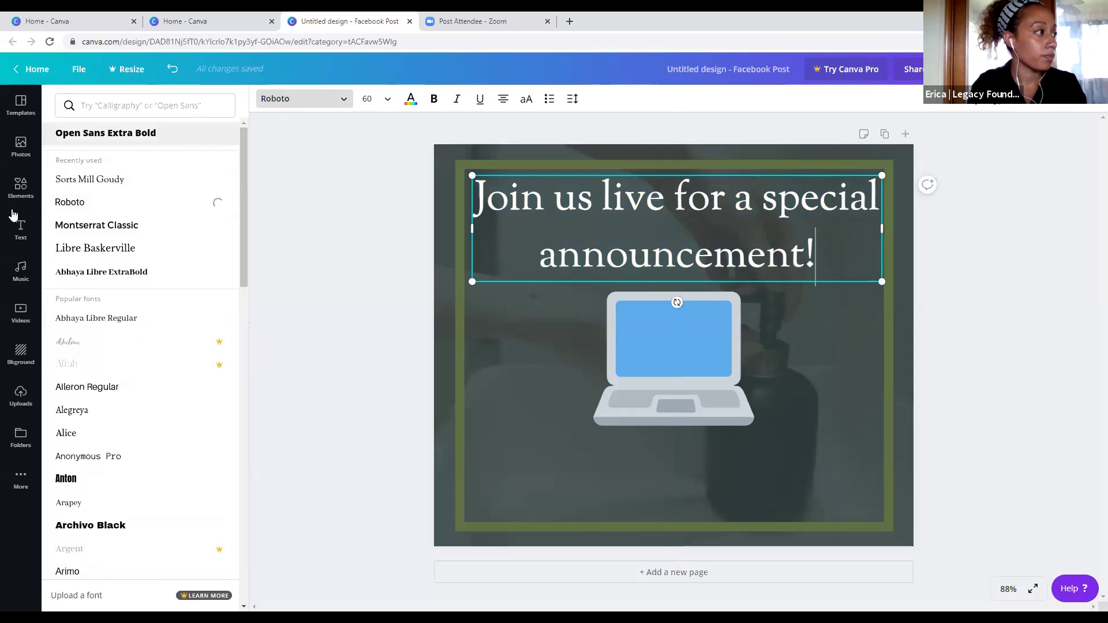
pyautogui.click(20, 232)
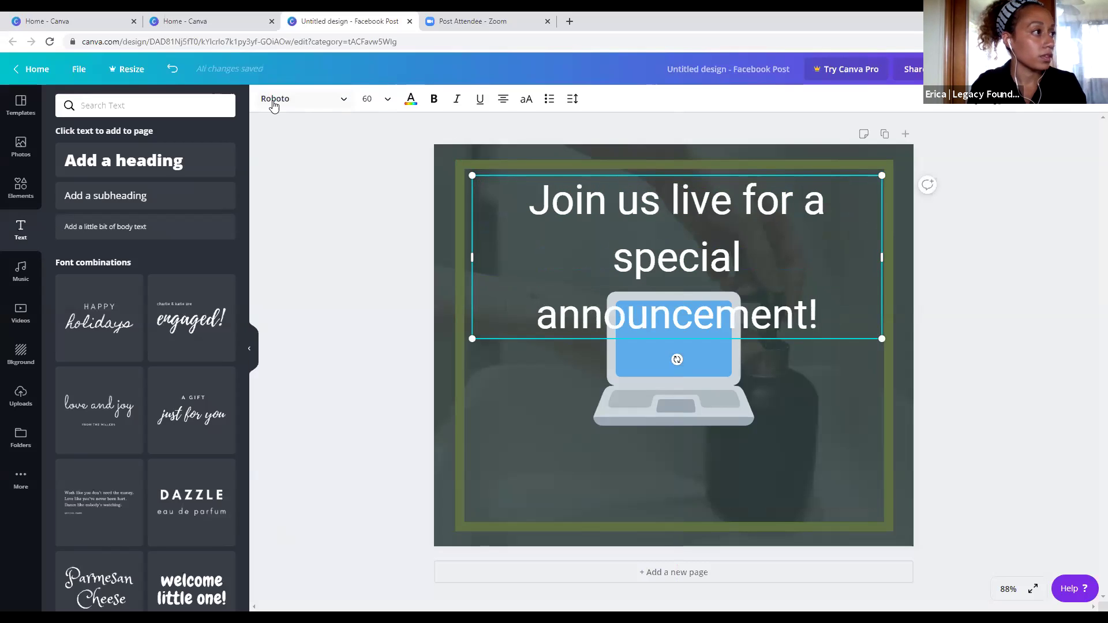
pyautogui.moveTo(815, 328); pyautogui.dragTo(336, 143)
pyautogui.click(349, 102)
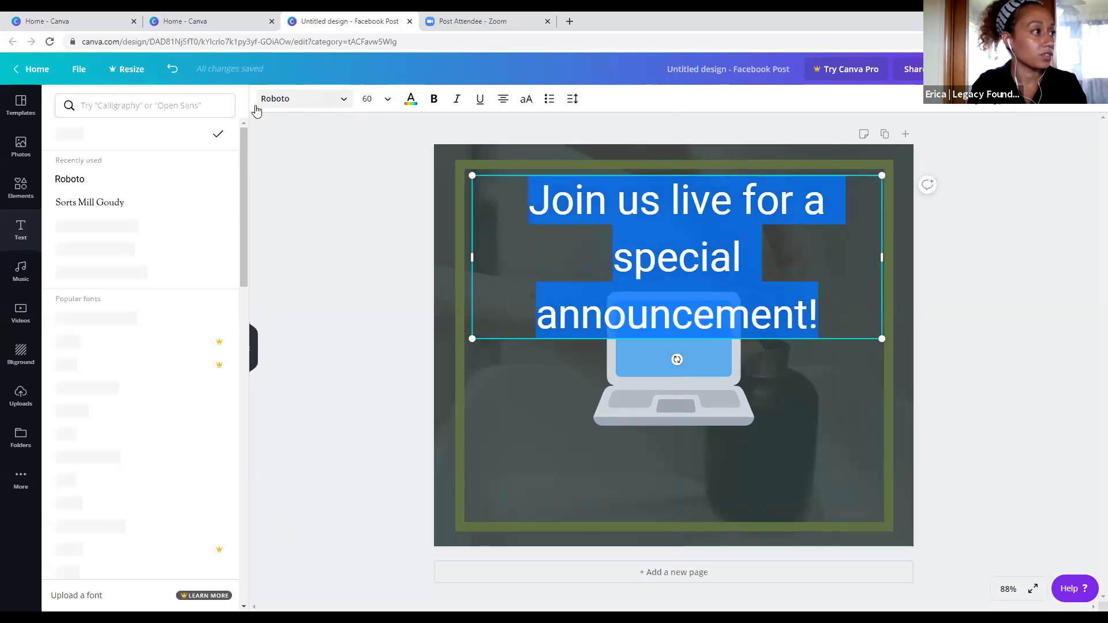
pyautogui.click(105, 214)
pyautogui.click(831, 385)
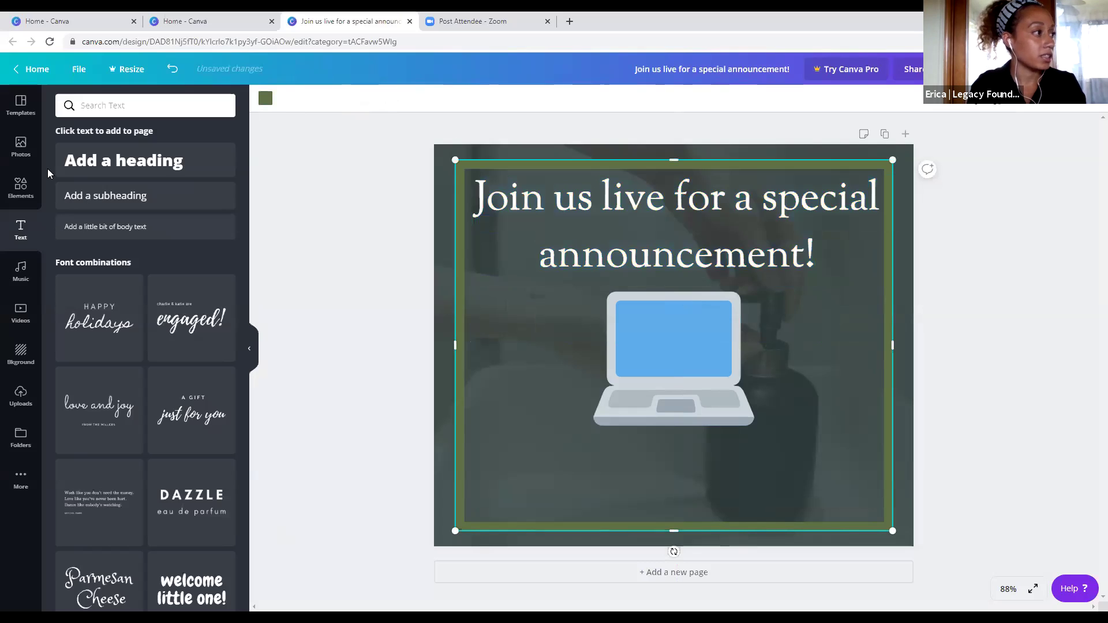
# Add a subheading below the laptop reading "Our CEO will be making a special announcement on May 26!"
pyautogui.click(104, 196)
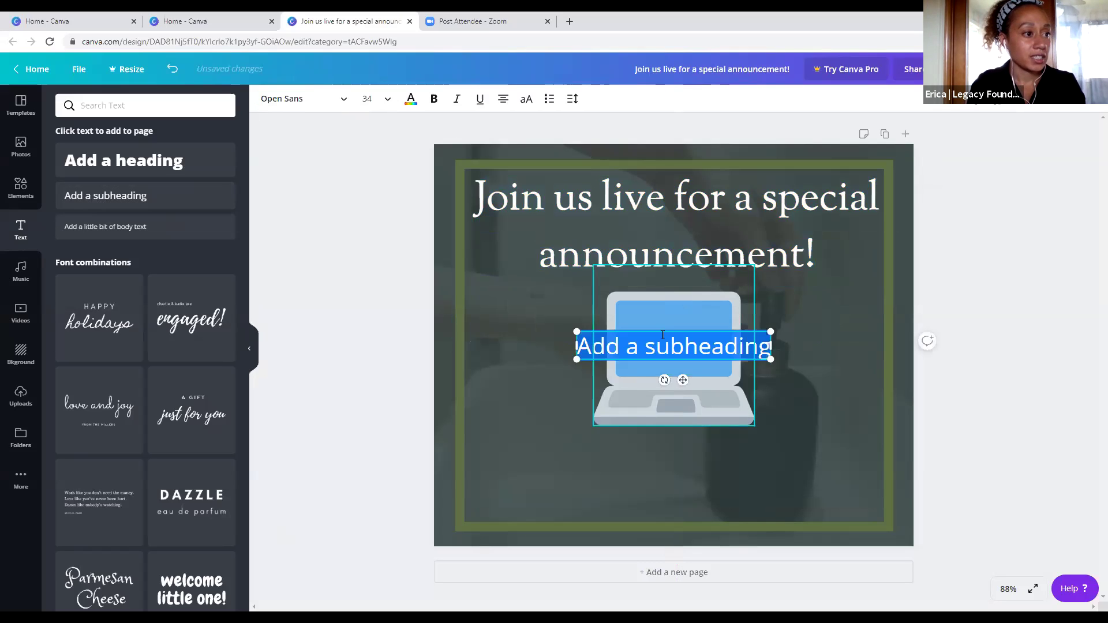
pyautogui.moveTo(655, 353); pyautogui.dragTo(653, 479)
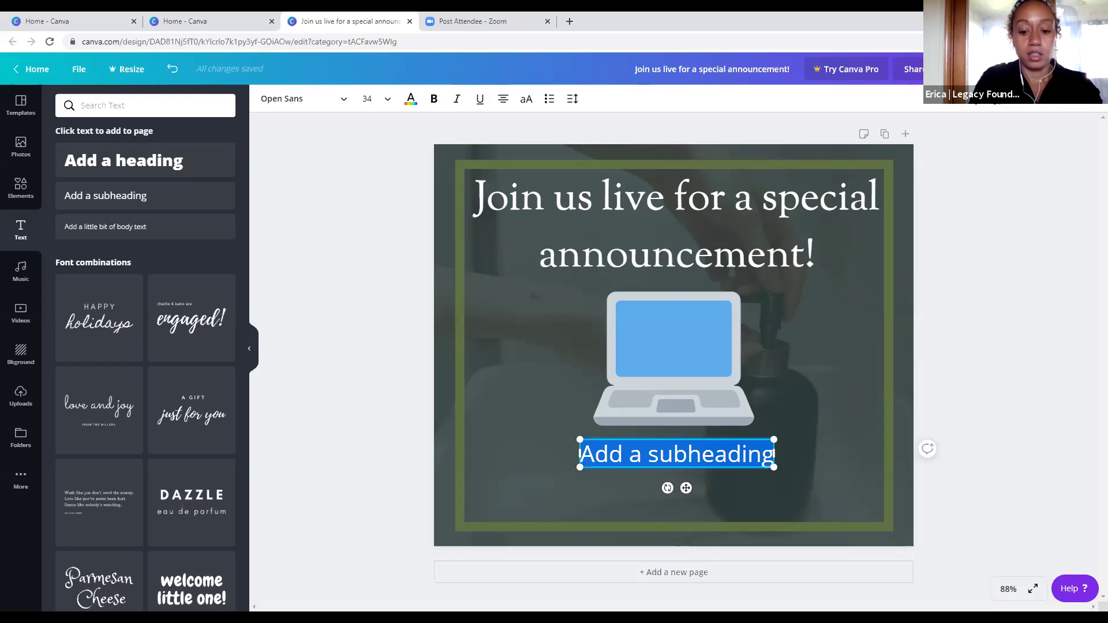
pyautogui.write('Our')
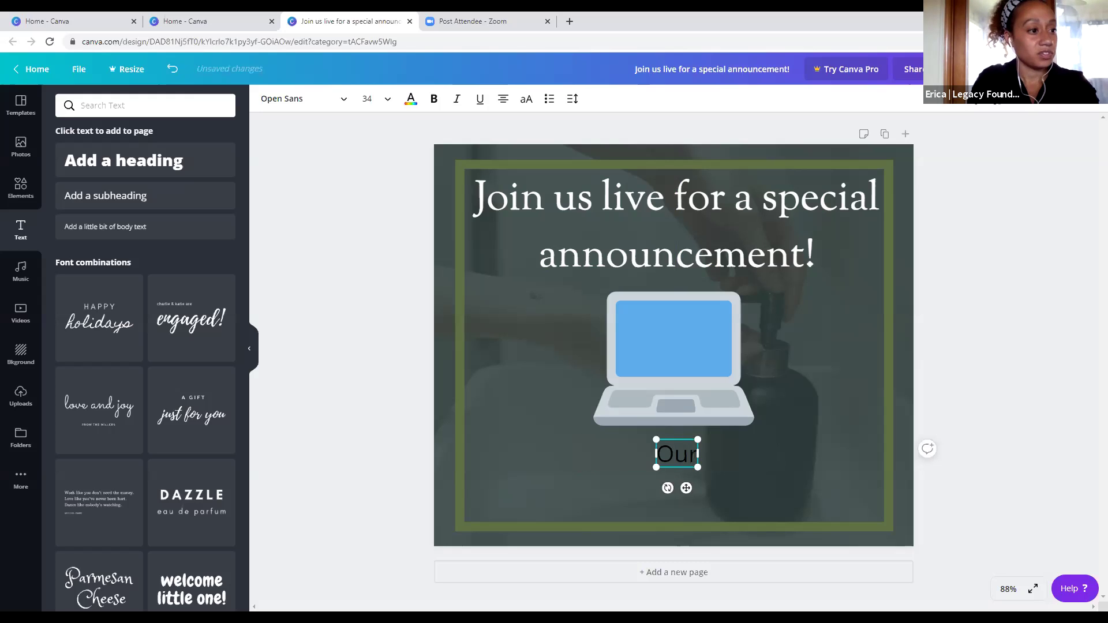
pyautogui.write(' CEO')
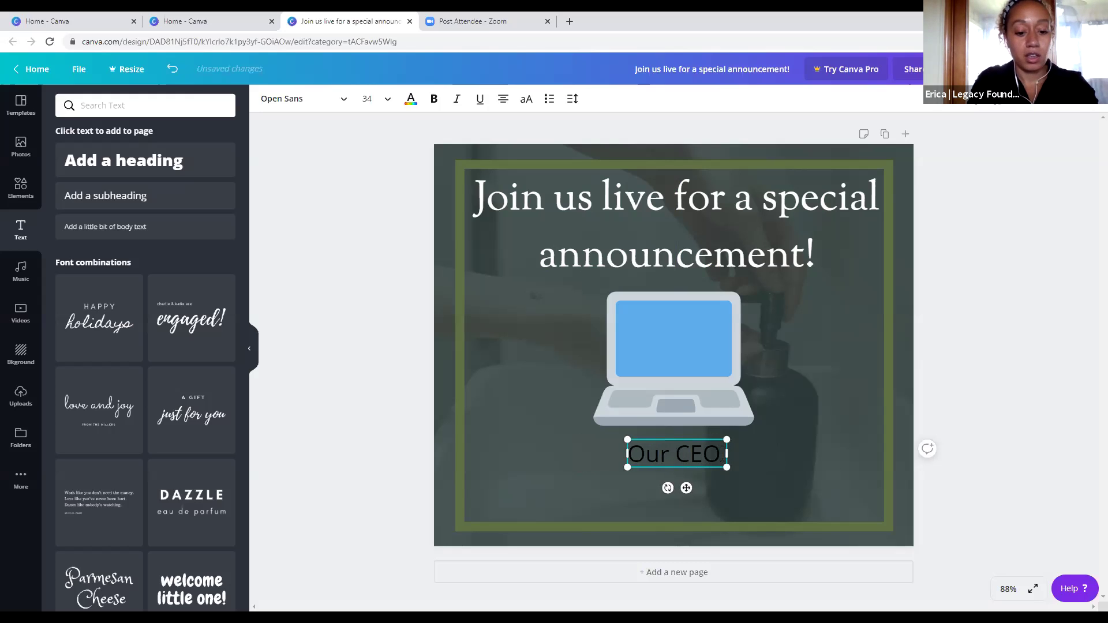
pyautogui.write(' will be makin')
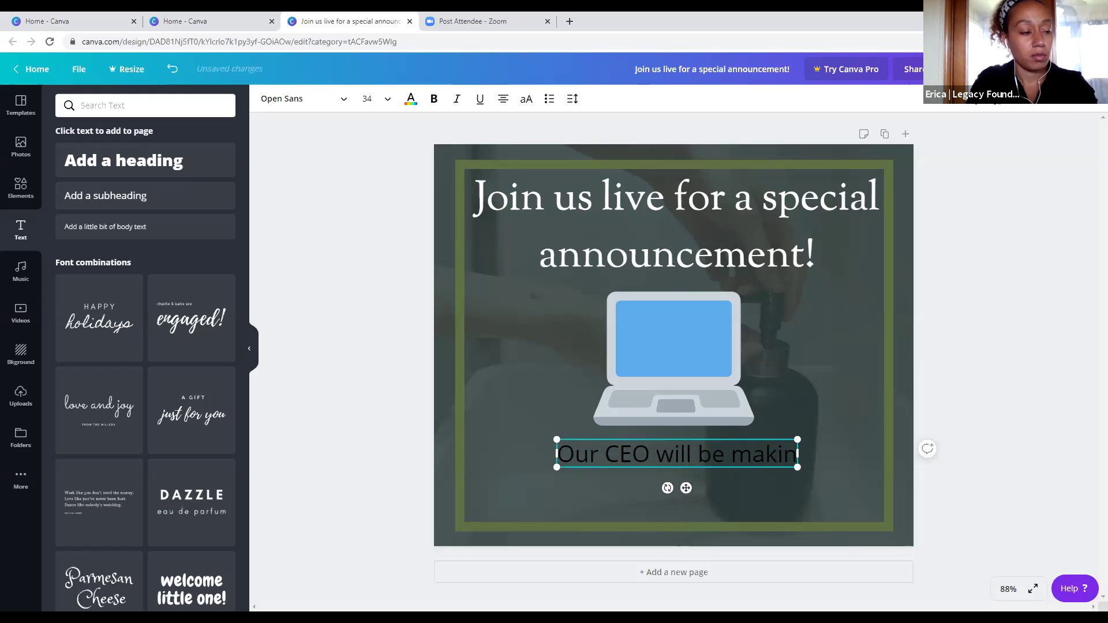
pyautogui.write('g a spe')
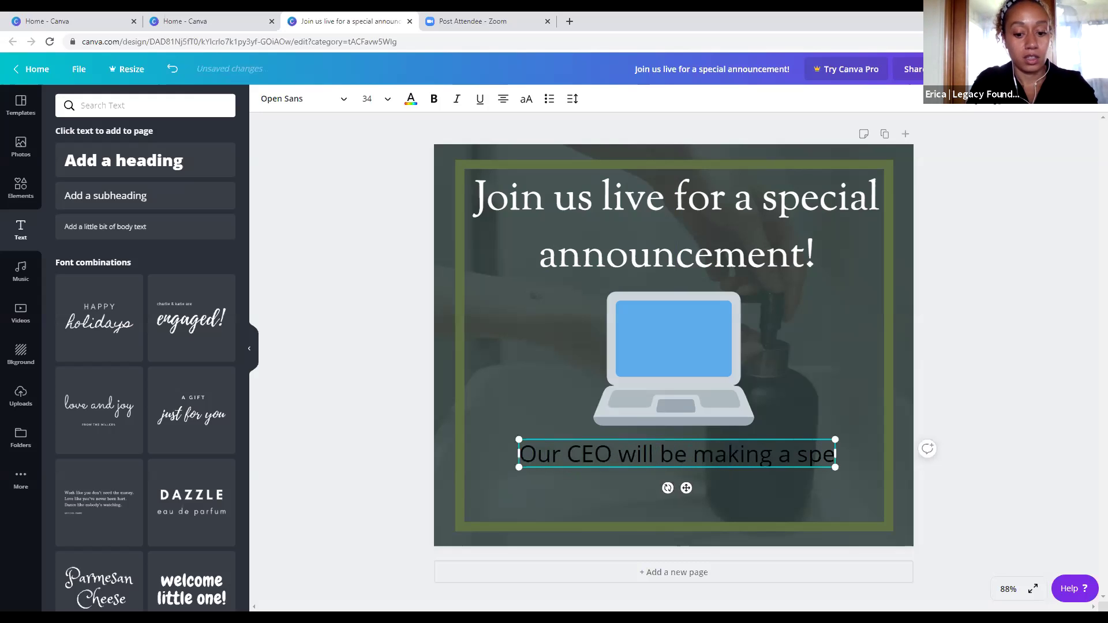
pyautogui.write('cial ann')
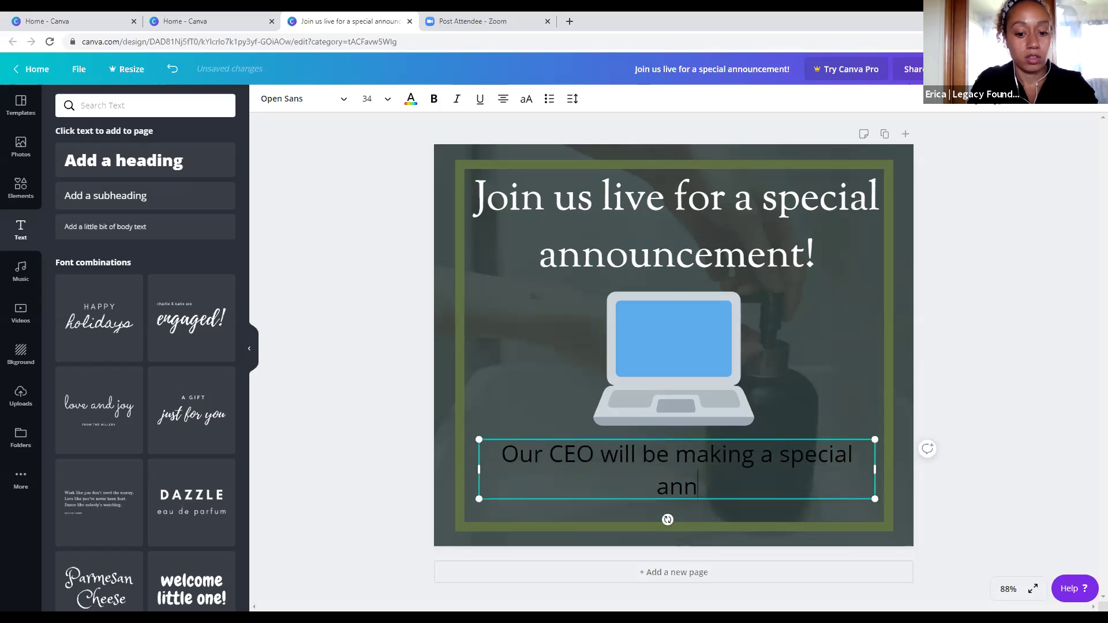
pyautogui.write('ouncement on May ')
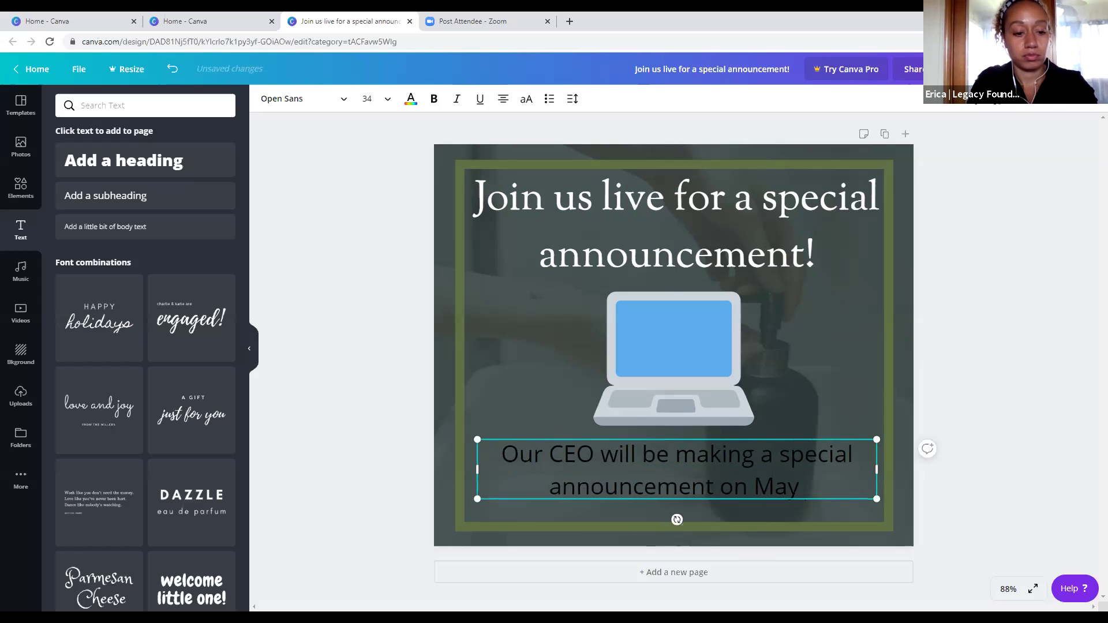
pyautogui.write('26!')
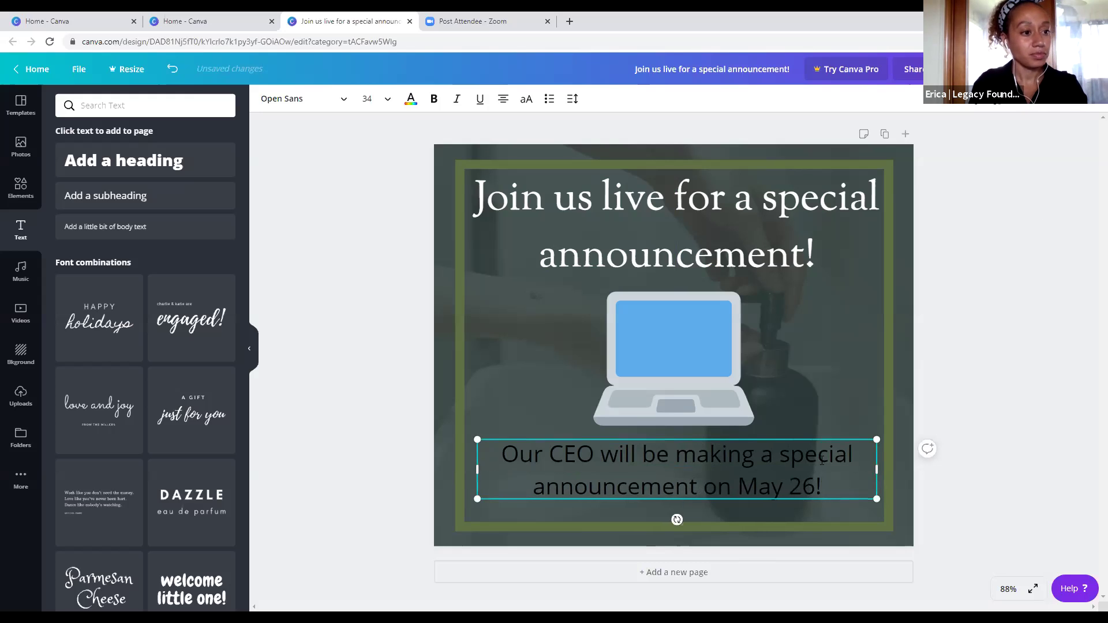
# Set the whole subheading's text color to white
pyautogui.moveTo(822, 486); pyautogui.dragTo(459, 459)
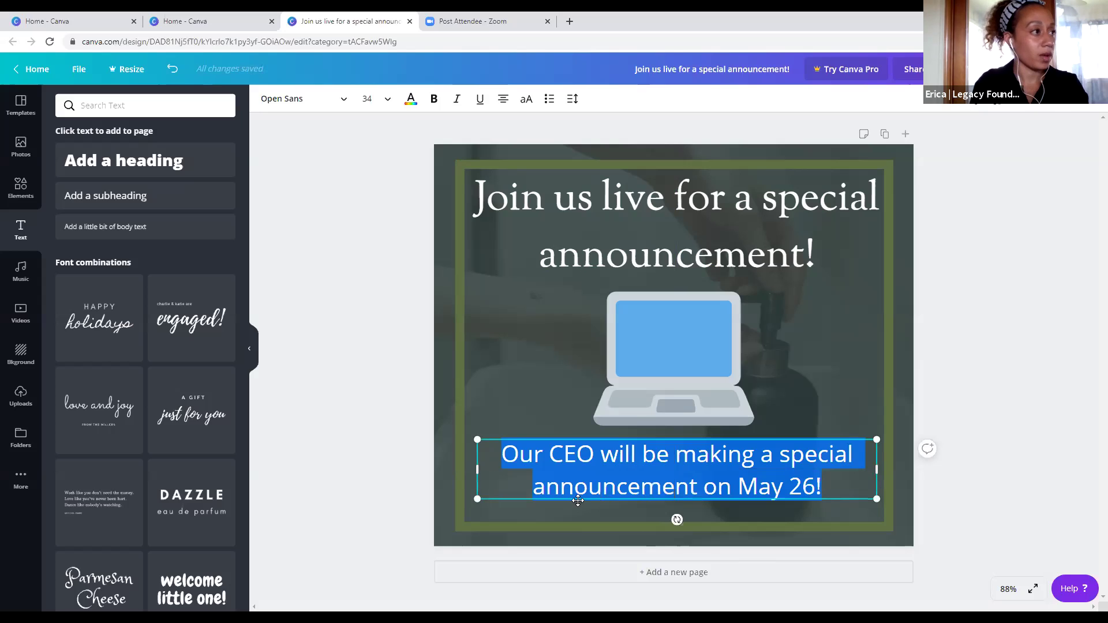
pyautogui.click(410, 99)
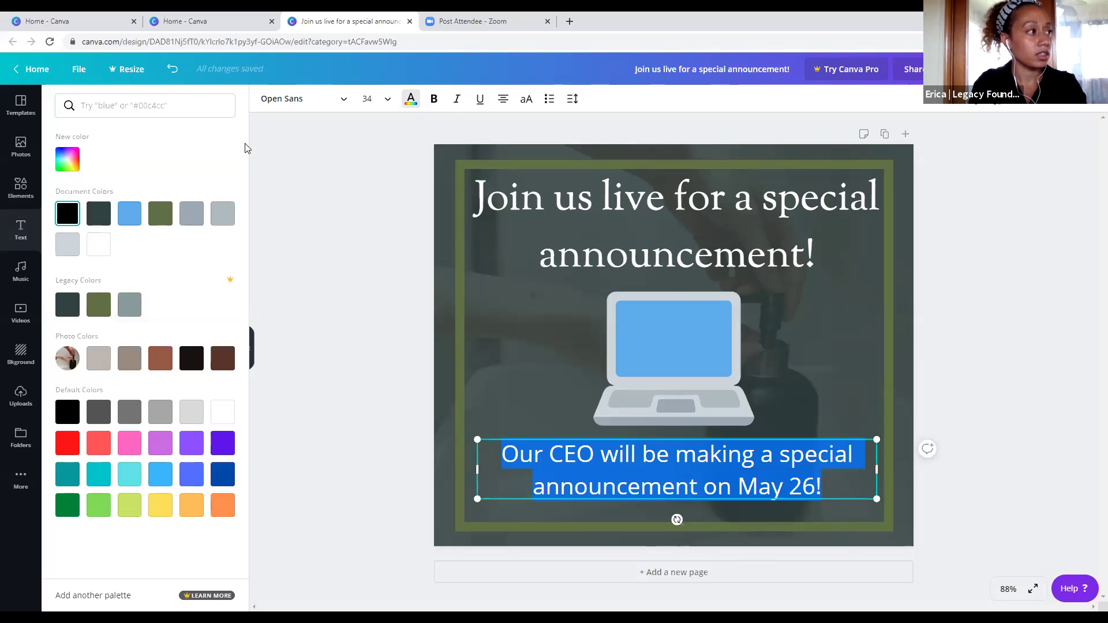
pyautogui.click(99, 251)
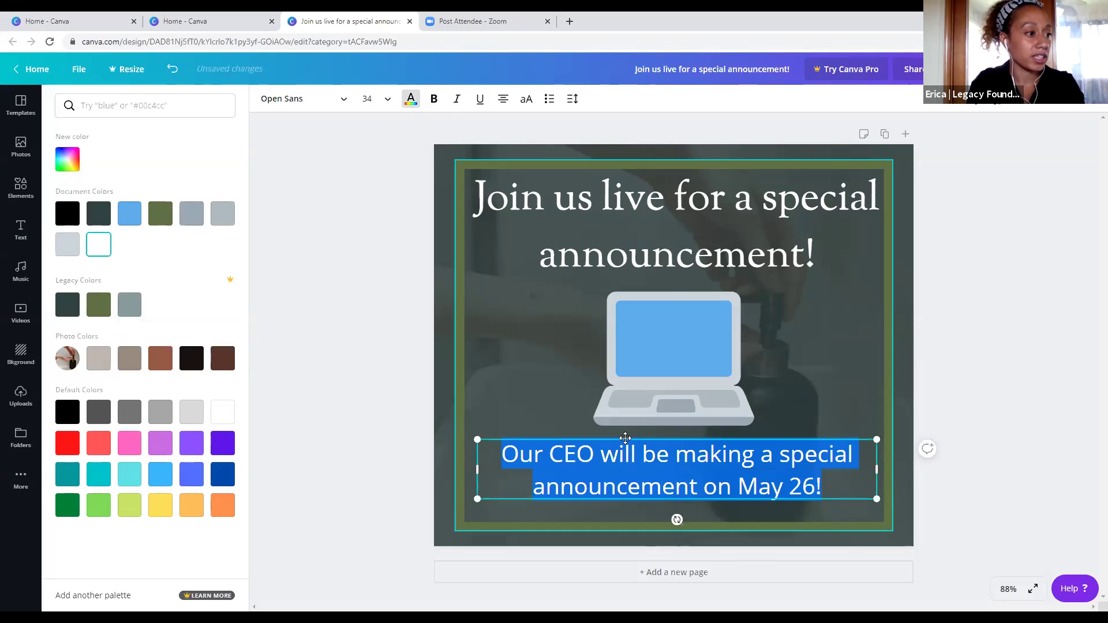
# Change the subheading's font to Roboto and shift it slightly down inside the frame
pyautogui.click(342, 102)
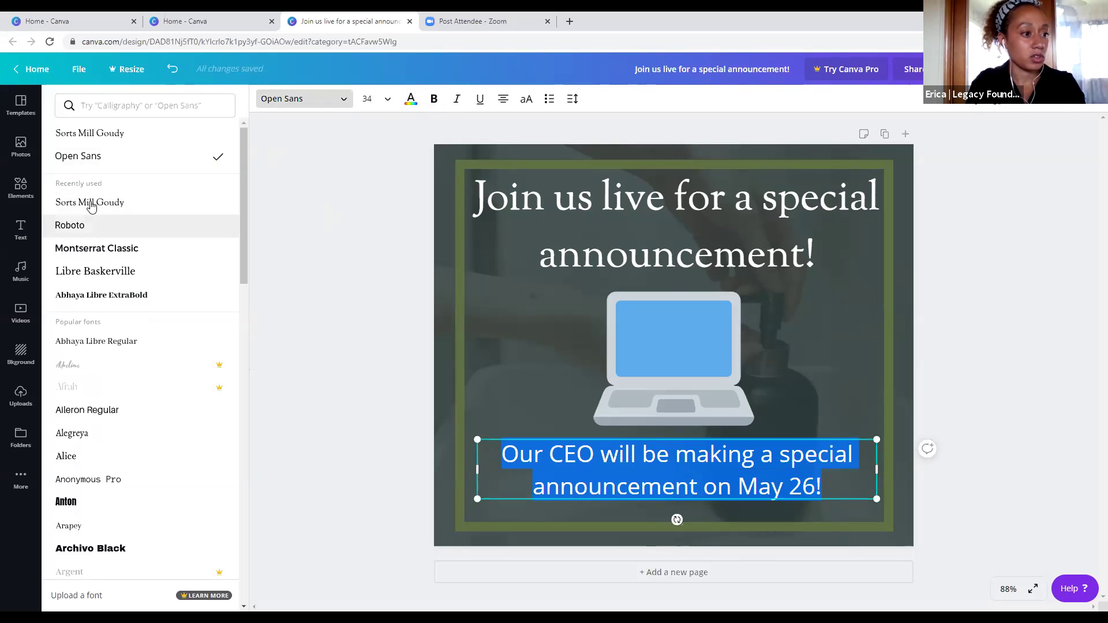
pyautogui.click(86, 225)
pyautogui.moveTo(748, 501); pyautogui.dragTo(750, 506)
pyautogui.moveTo(828, 484); pyautogui.dragTo(827, 484)
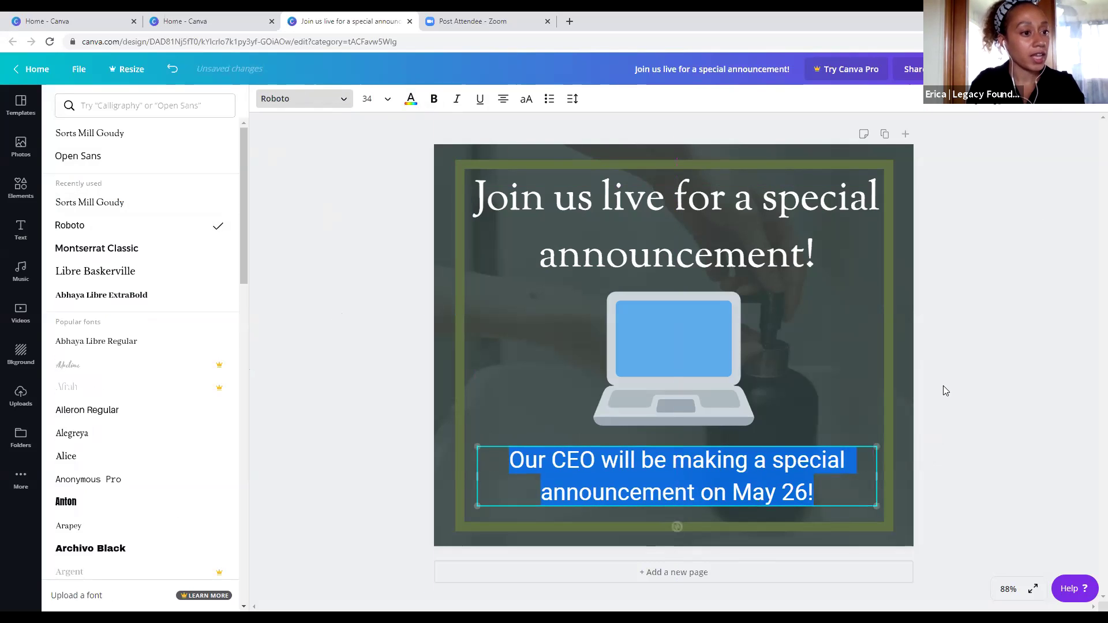
pyautogui.press('Escape')
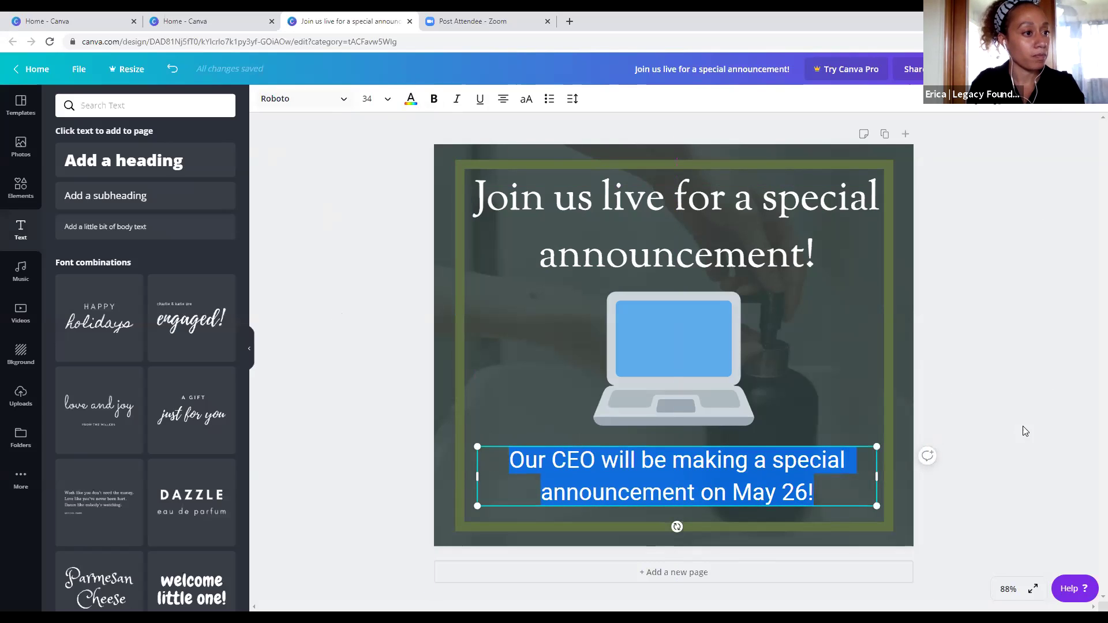
pyautogui.click(371, 350)
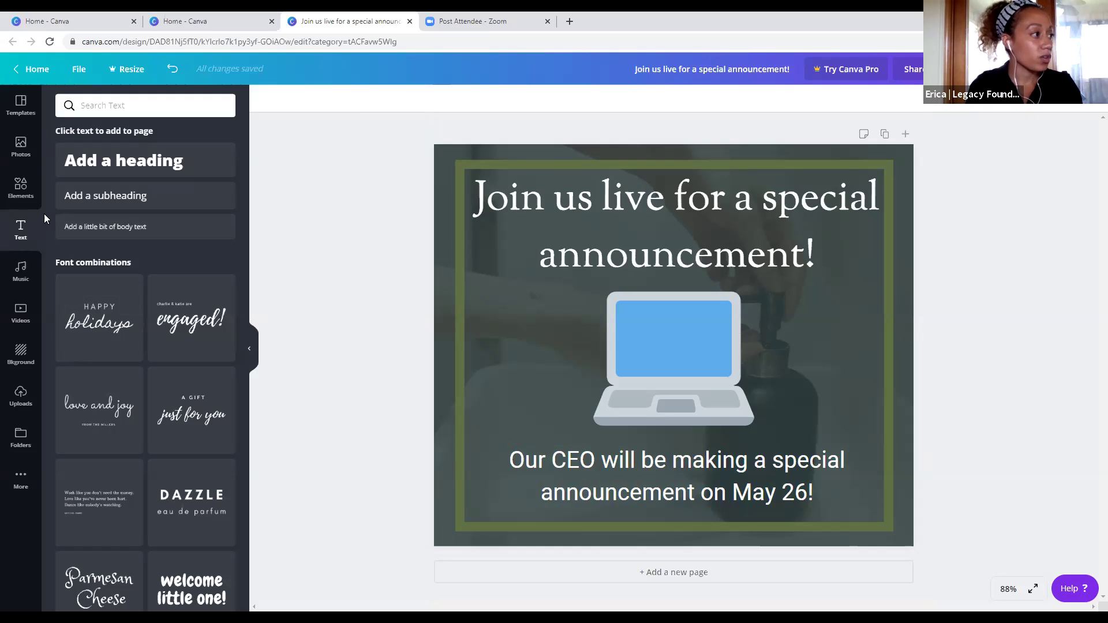
# Browse the sticker elements and look through the full collection of word stickers
pyautogui.click(24, 182)
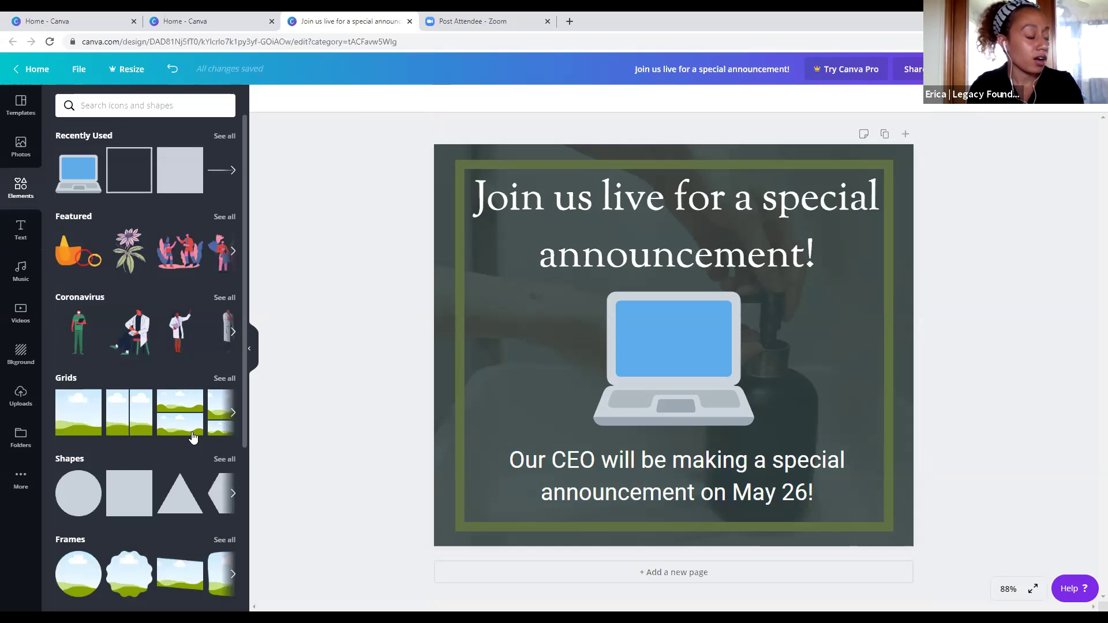
pyautogui.scroll(-3, 193, 437)
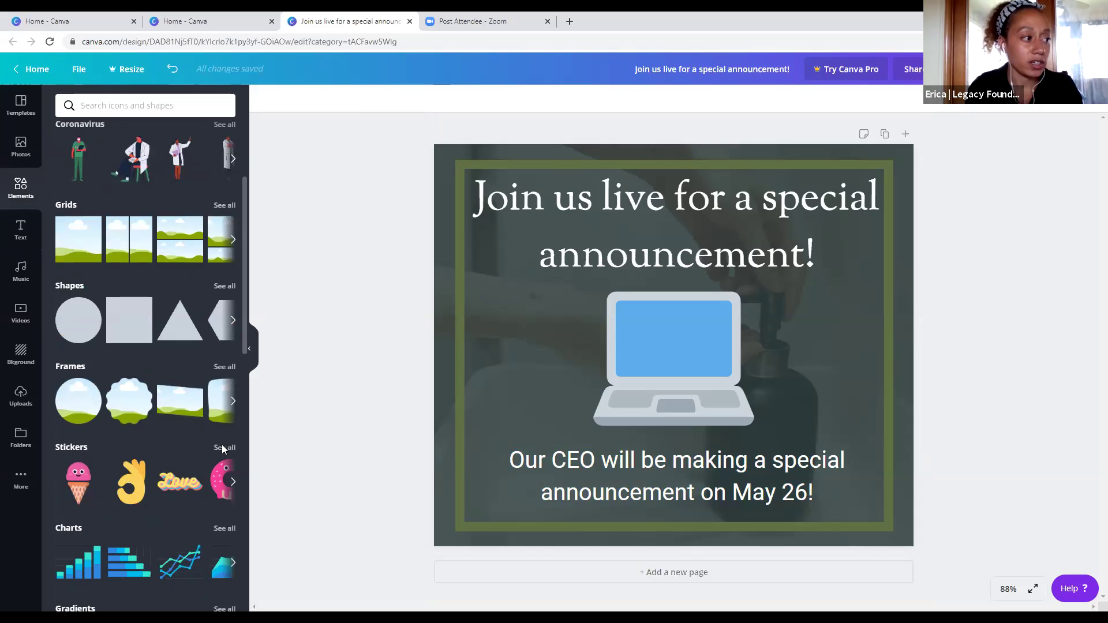
pyautogui.click(223, 448)
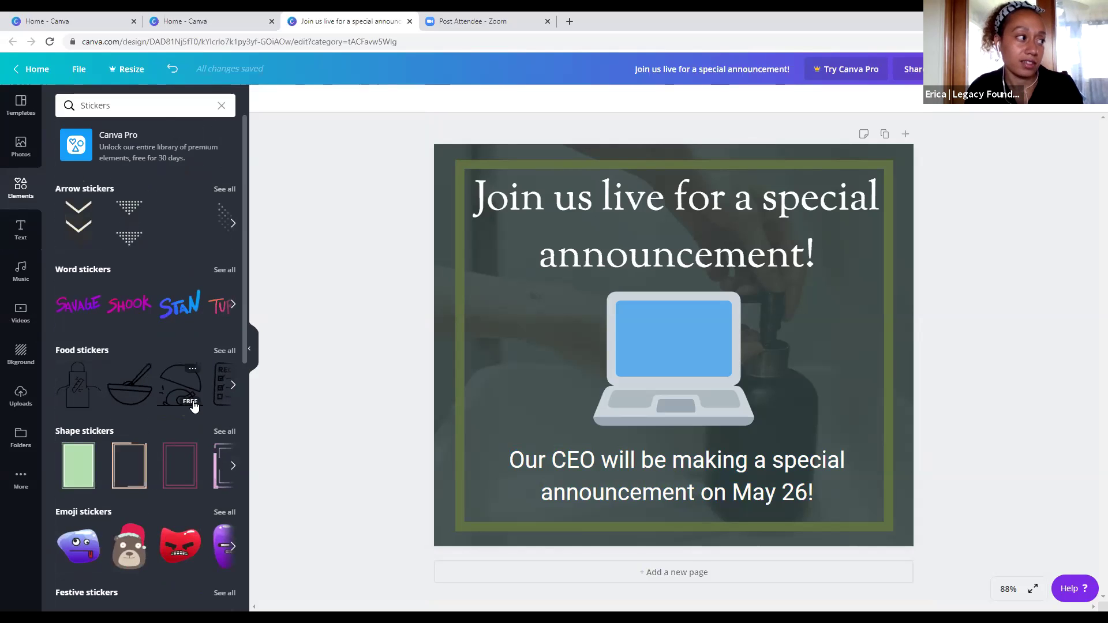
pyautogui.click(225, 271)
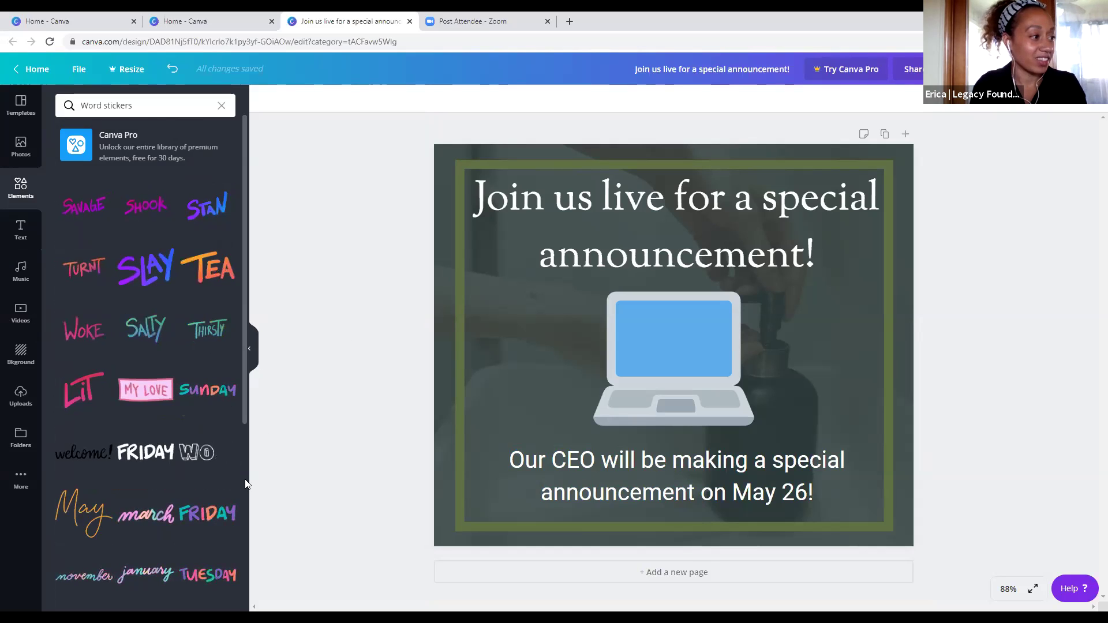
pyautogui.scroll(-3, 231, 487)
pyautogui.scroll(3, 220, 494)
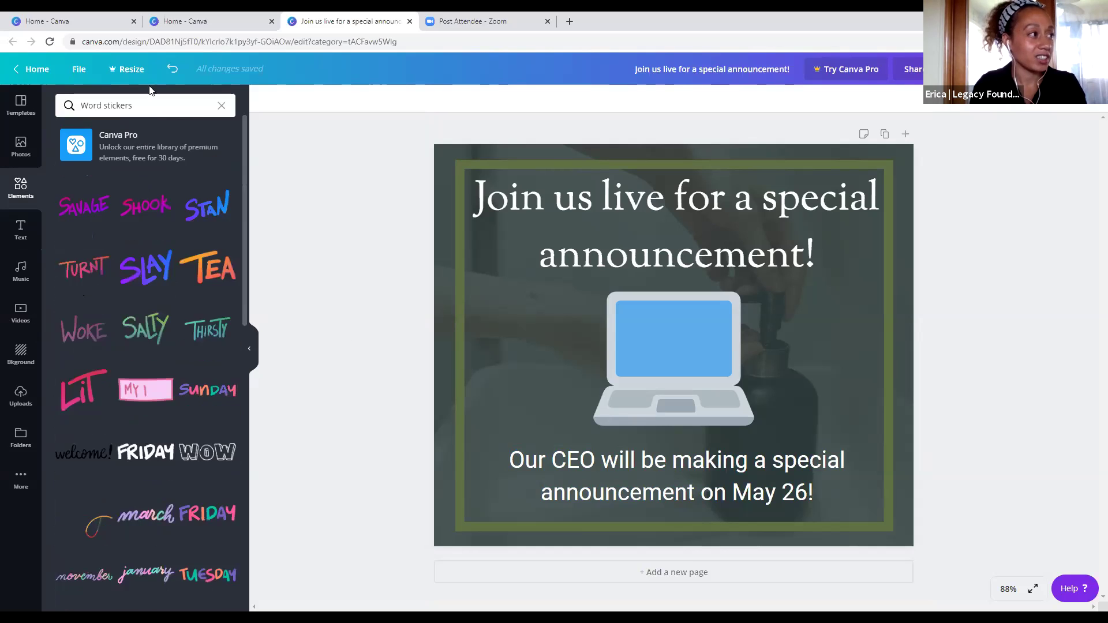
# Replace the sticker search term and search the elements for "tuesday"
pyautogui.click(149, 103)
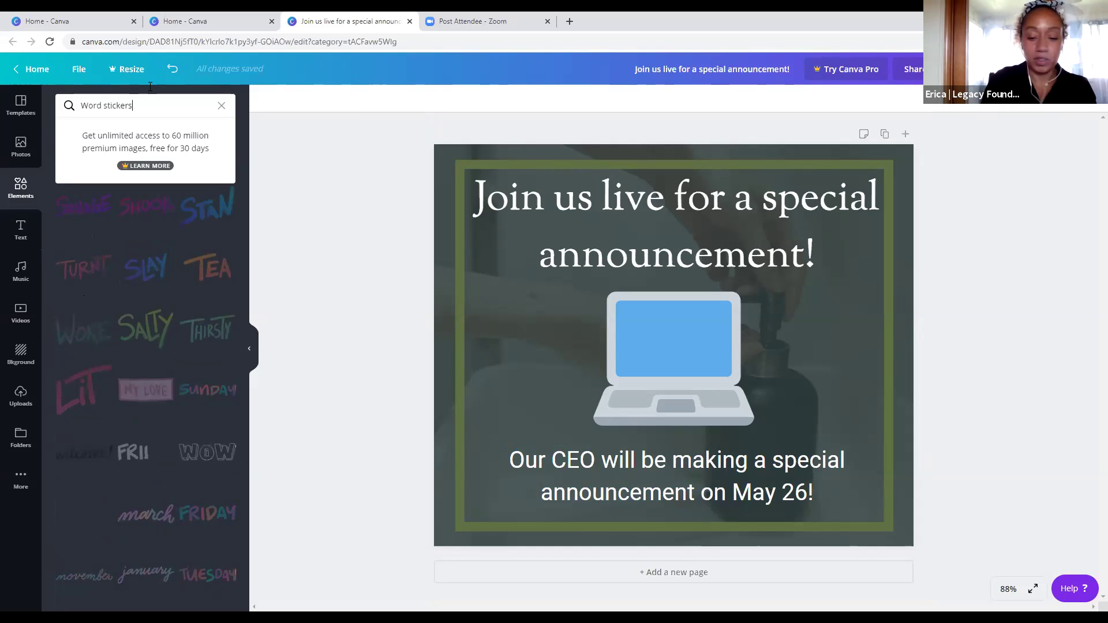
pyautogui.press('BackSpace')
pyautogui.press('BackSpace')
pyautogui.press('BackSpace')
pyautogui.press('BackSpace')
pyautogui.press('BackSpace')
pyautogui.press('BackSpace')
pyautogui.press('BackSpace')
pyautogui.press('BackSpace')
pyautogui.press('BackSpace')
pyautogui.press('BackSpace')
pyautogui.press('BackSpace')
pyautogui.press('BackSpace')
pyautogui.press('BackSpace')
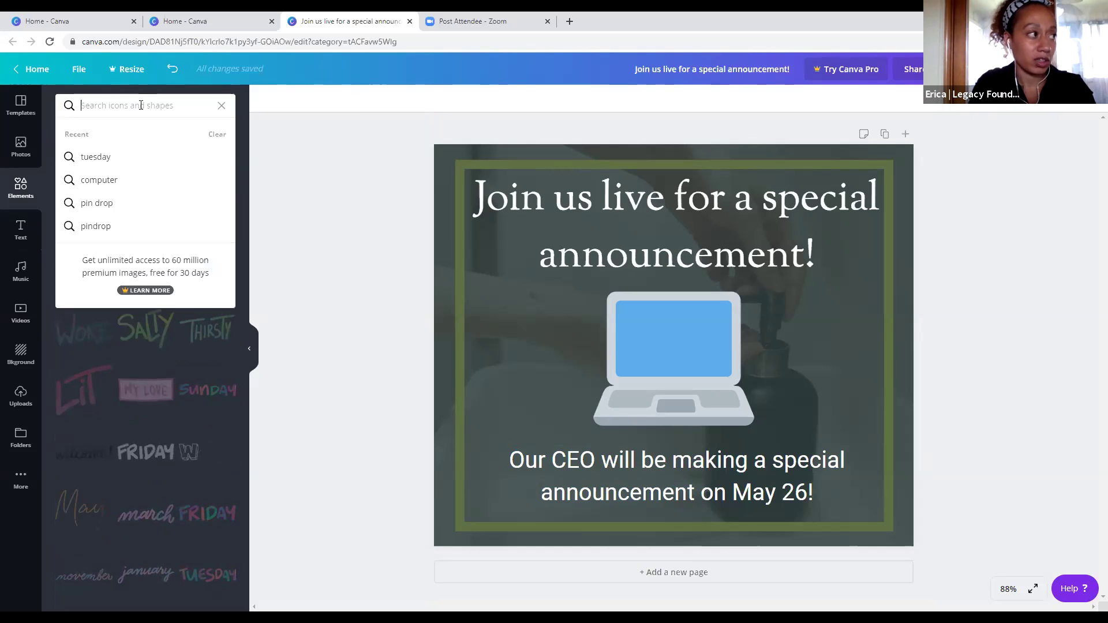
pyautogui.write('tuesday')
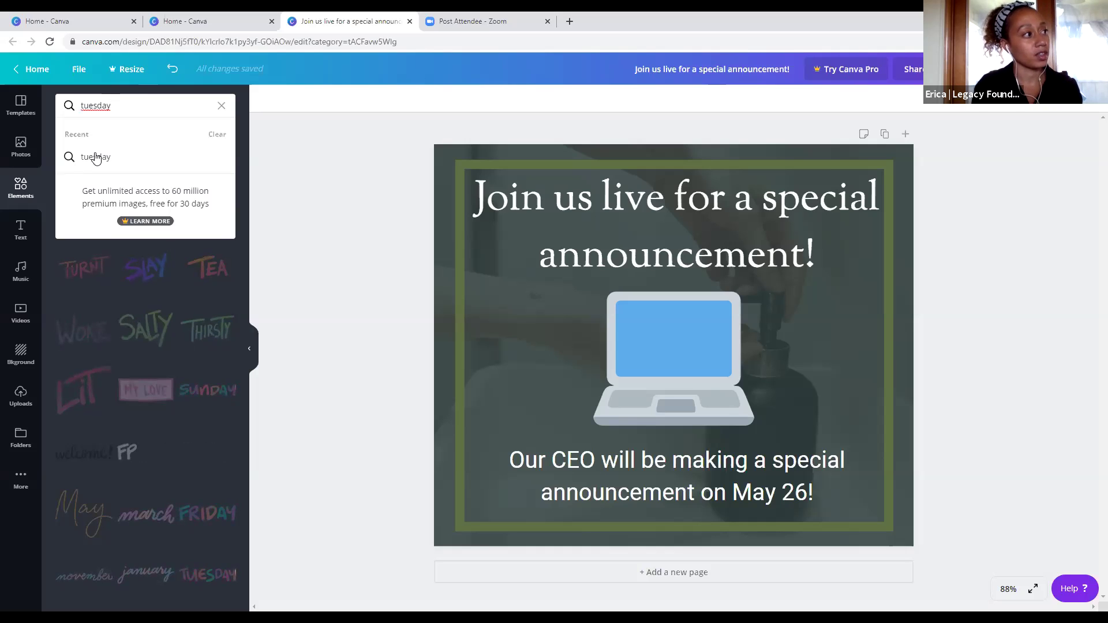
pyautogui.click(96, 157)
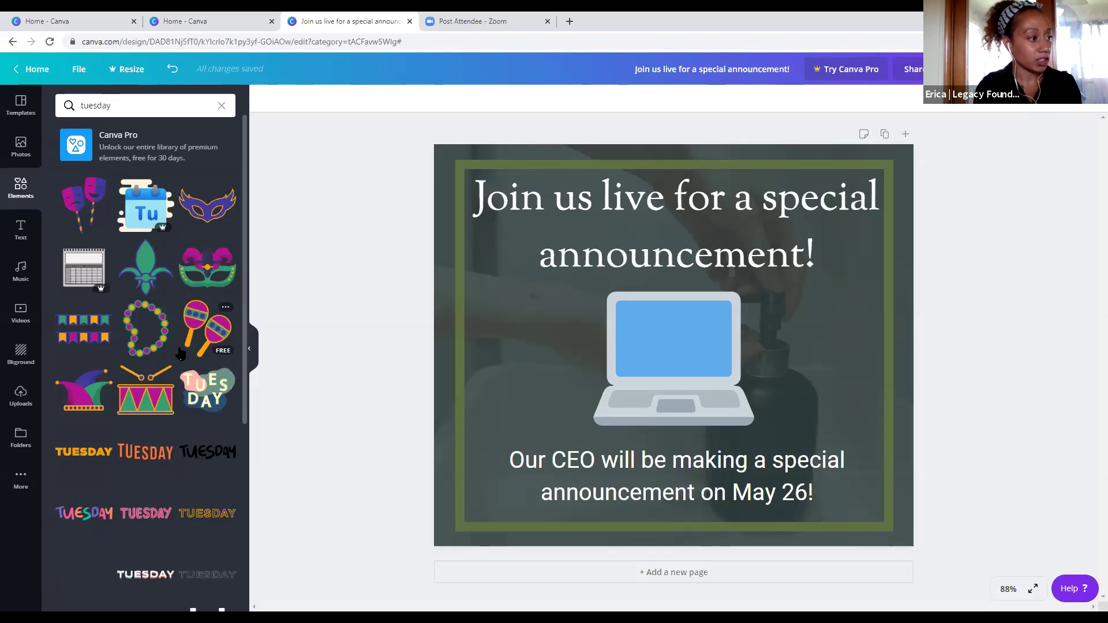
# Add the animated white brush-lettered TUESDAY sticker from the search results to the post
pyautogui.scroll(-5, 180, 353)
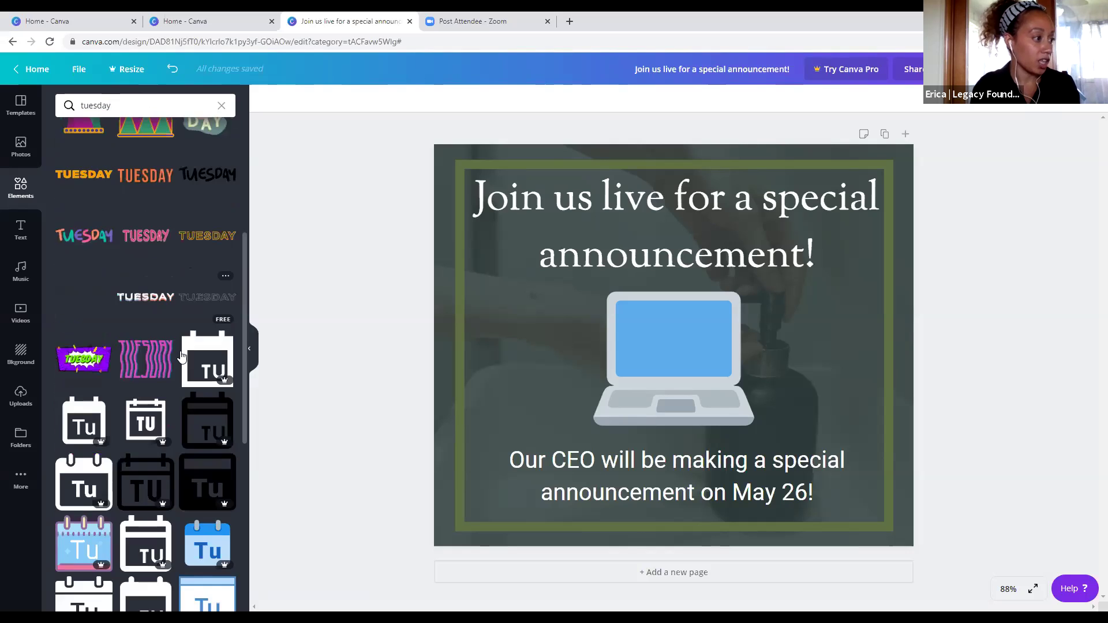
pyautogui.scroll(-3, 180, 356)
pyautogui.scroll(-2, 162, 366)
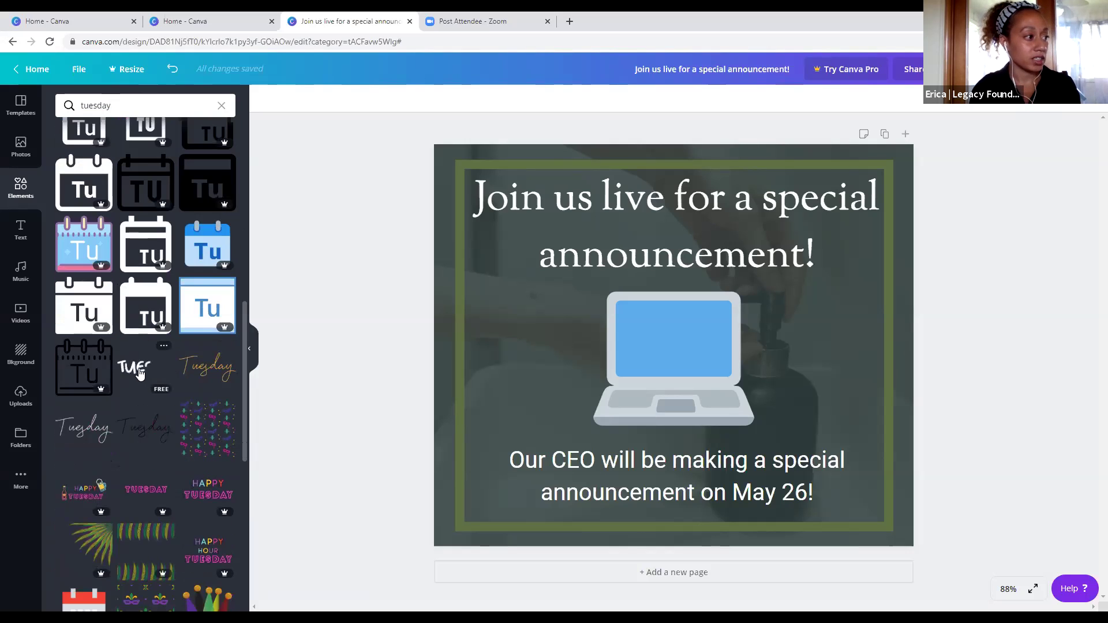
pyautogui.click(140, 374)
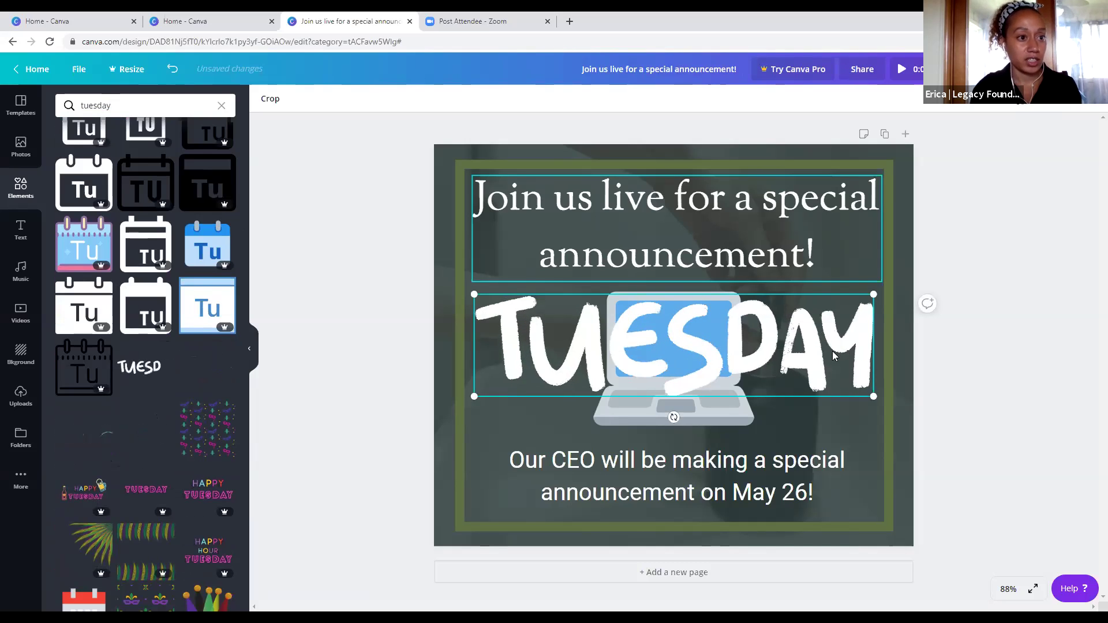
pyautogui.click(979, 377)
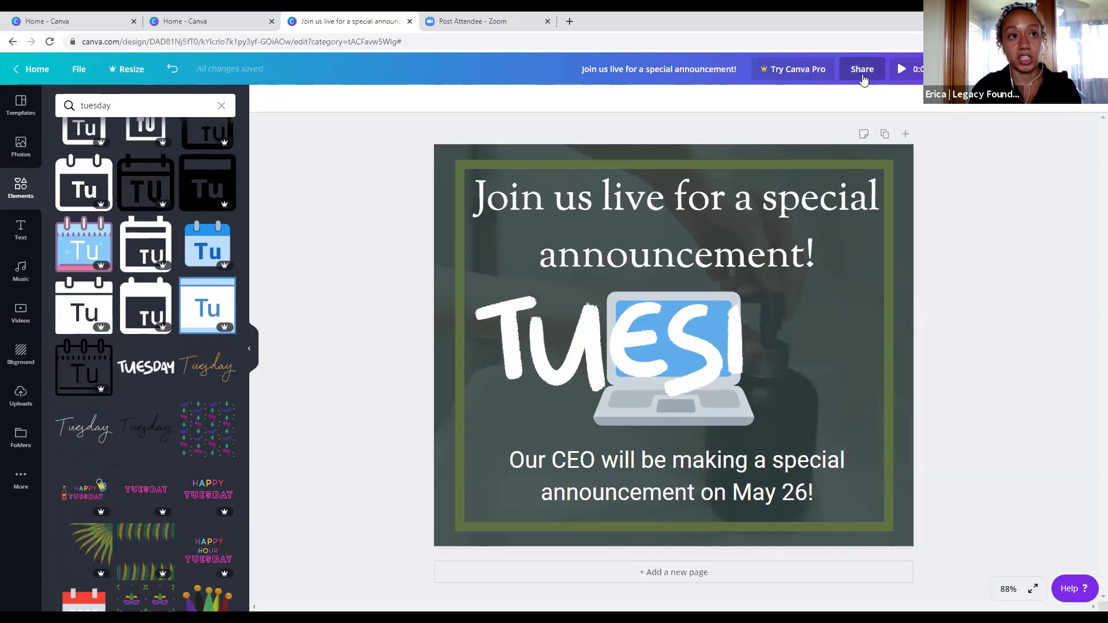
# Check which file types the design can be downloaded as, then close the download options
pyautogui.click(1032, 69)
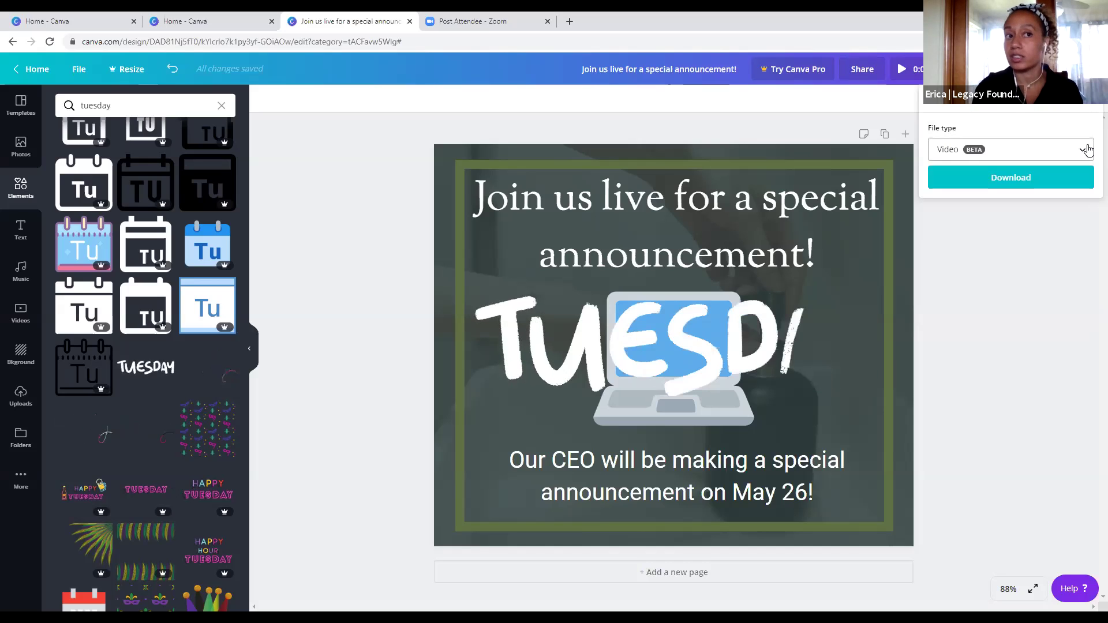
pyautogui.click(1087, 150)
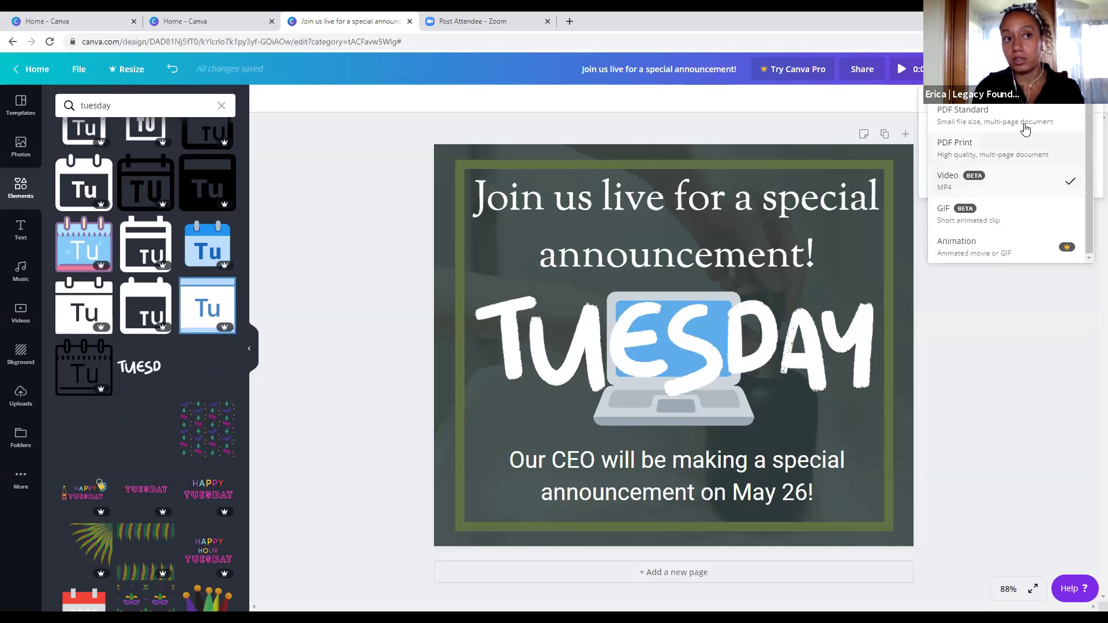
pyautogui.scroll(1, 1016, 133)
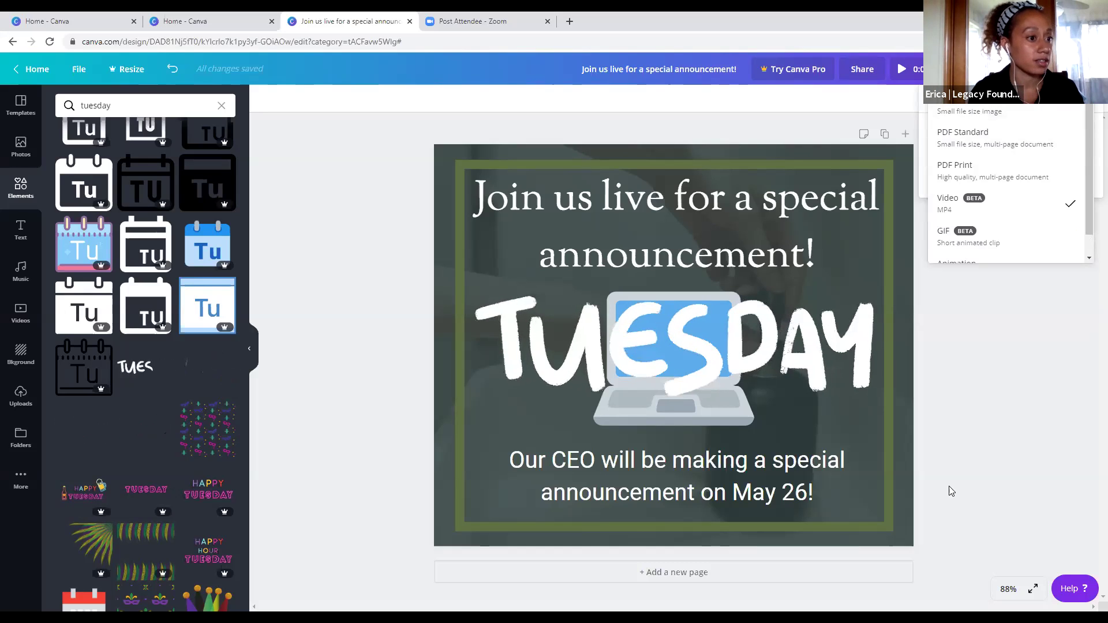
pyautogui.click(967, 412)
pyautogui.click(315, 184)
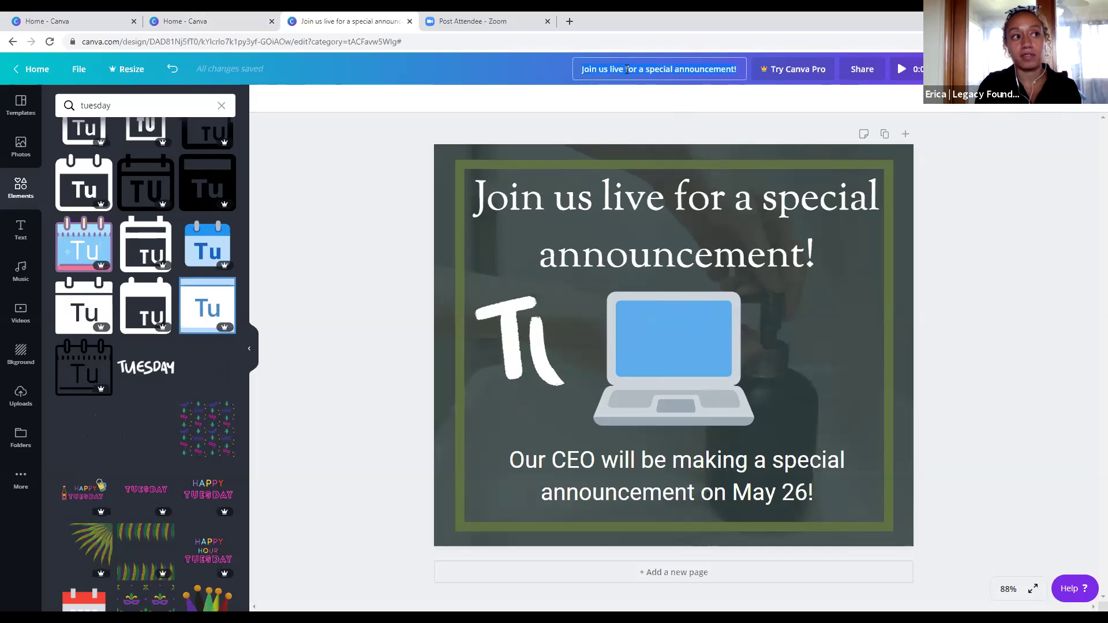
# Rename the design as "Facebook post for Tuesday"
pyautogui.click(659, 69)
pyautogui.press('BackSpace')
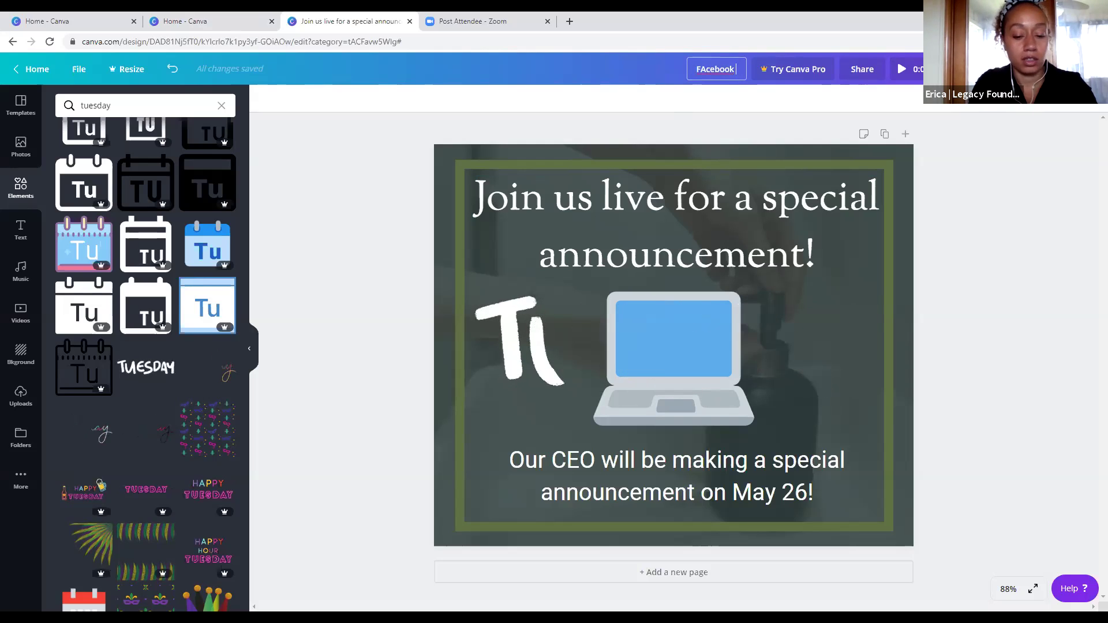
pyautogui.write('for ')
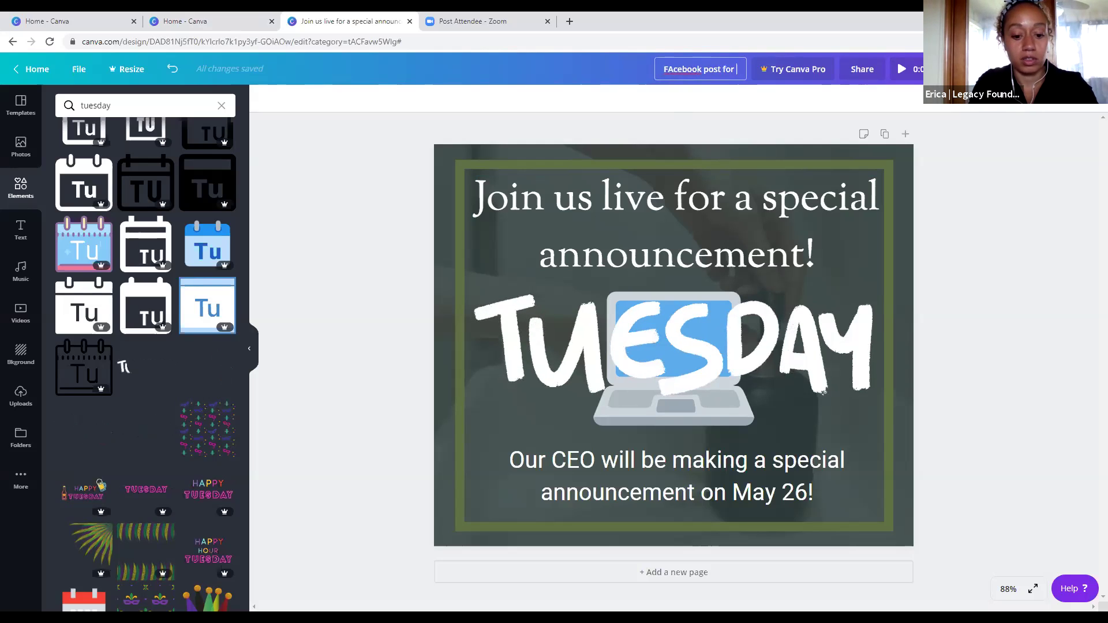
pyautogui.write('Tuesday')
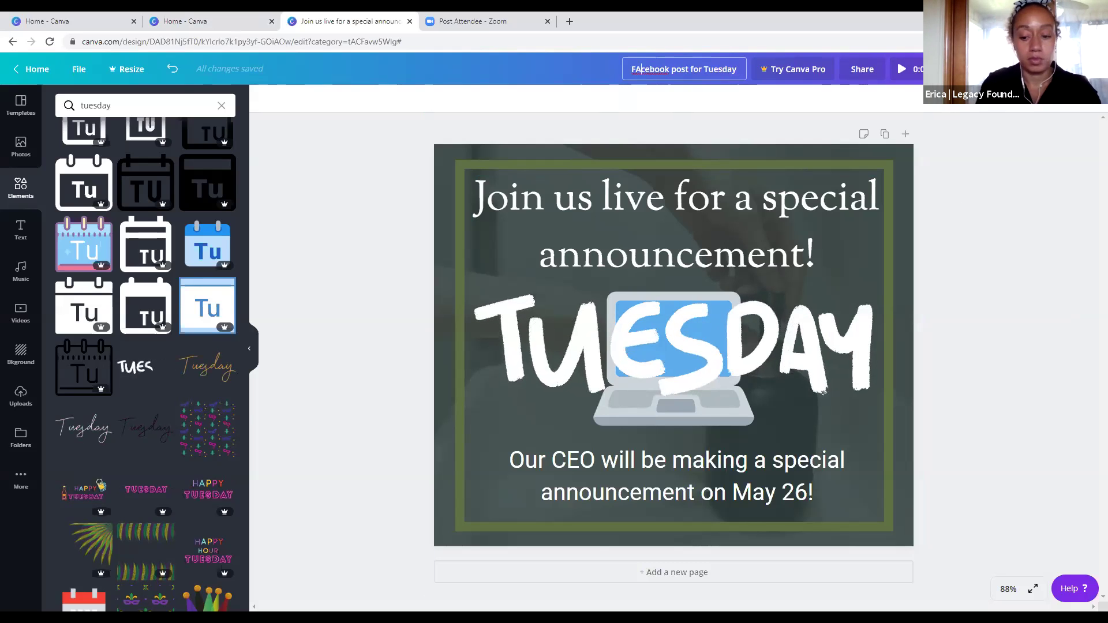
pyautogui.click(974, 225)
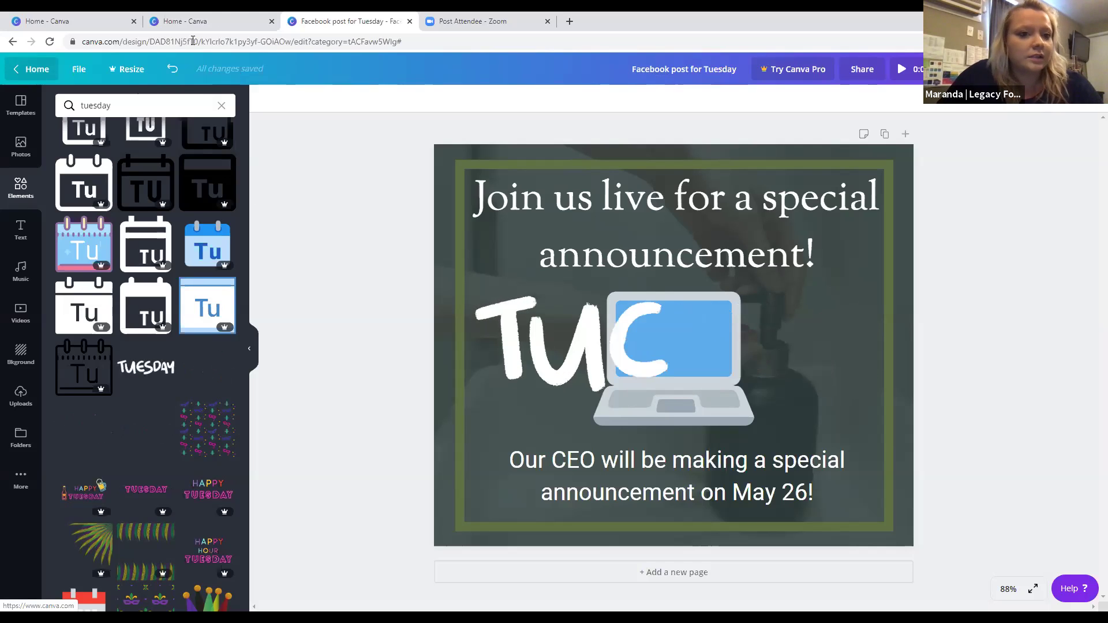
# Review the PDF, video, GIF and animation download formats for the renamed design without downloading it
pyautogui.click(1073, 68)
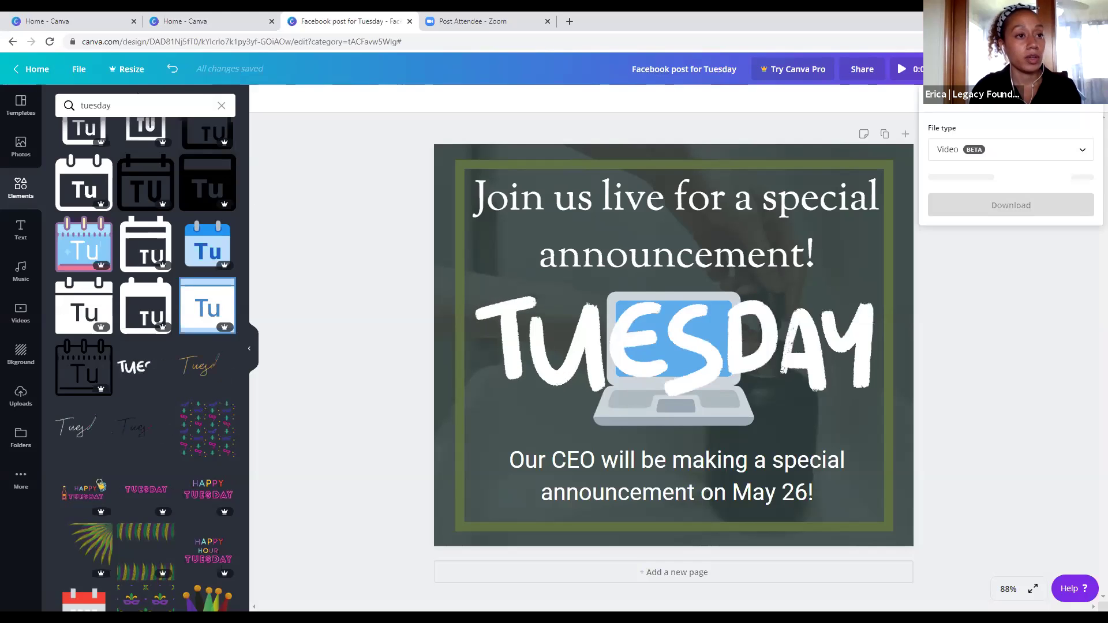
pyautogui.click(1083, 153)
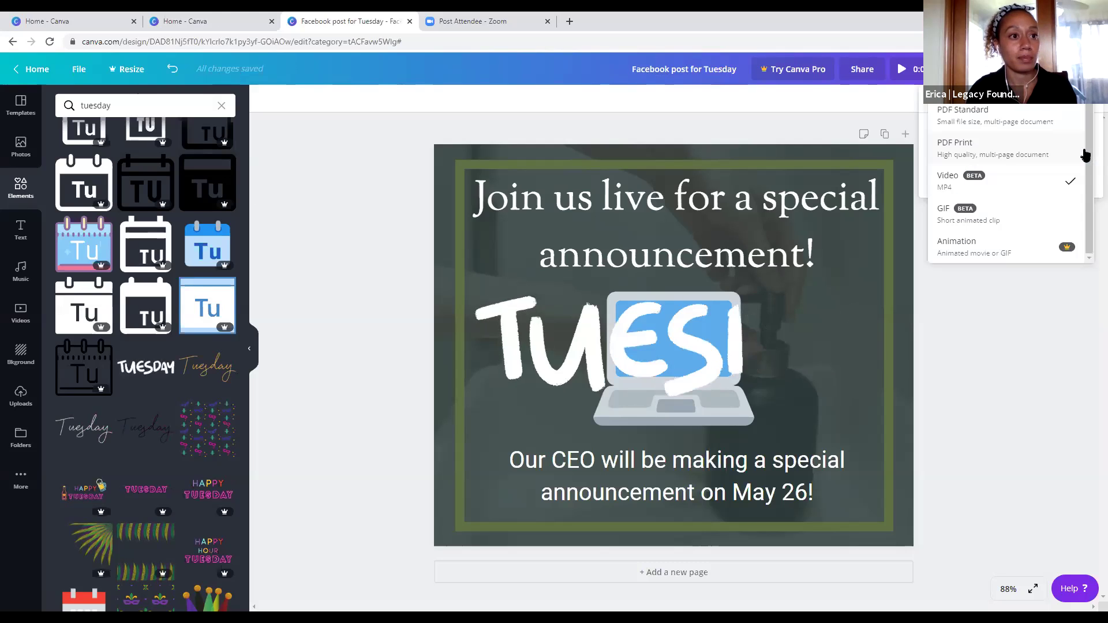
pyautogui.scroll(1, 1030, 132)
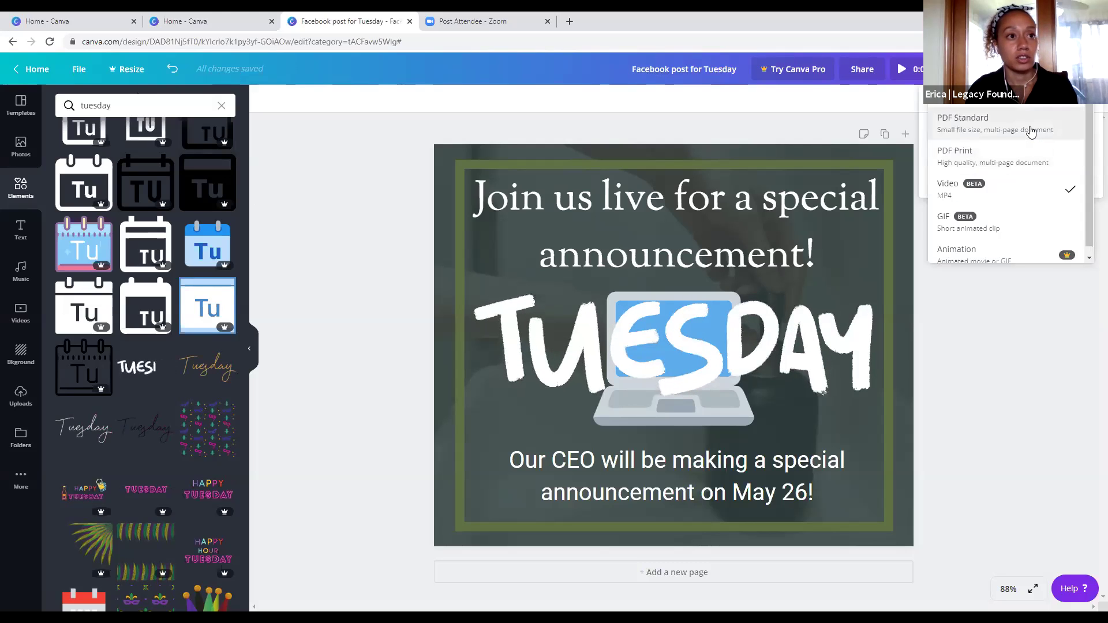
pyautogui.scroll(-1, 965, 199)
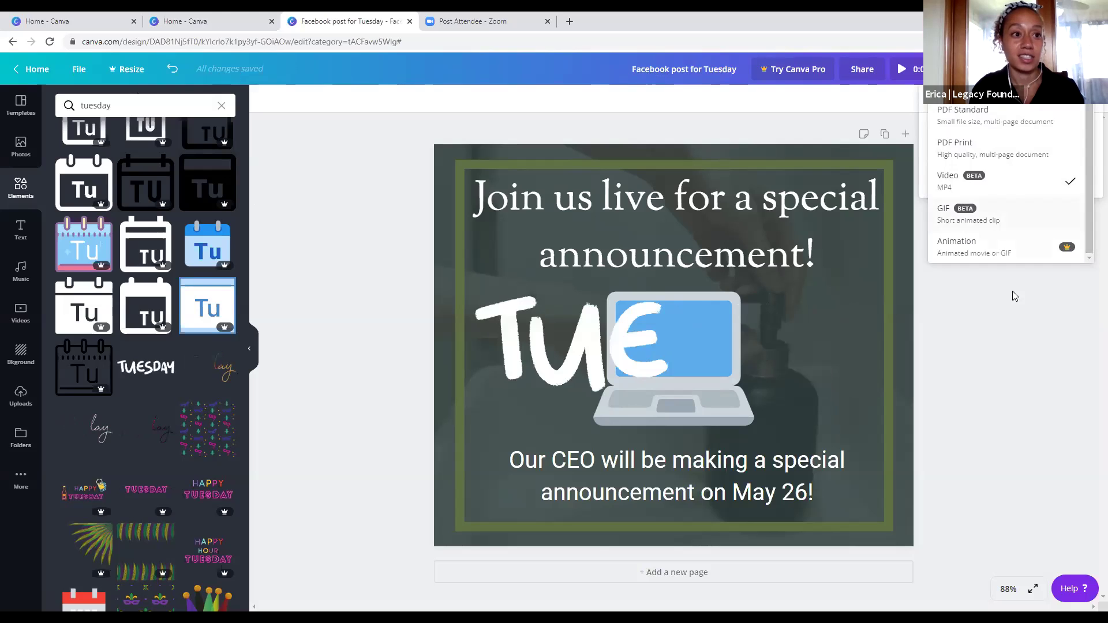
pyautogui.click(964, 319)
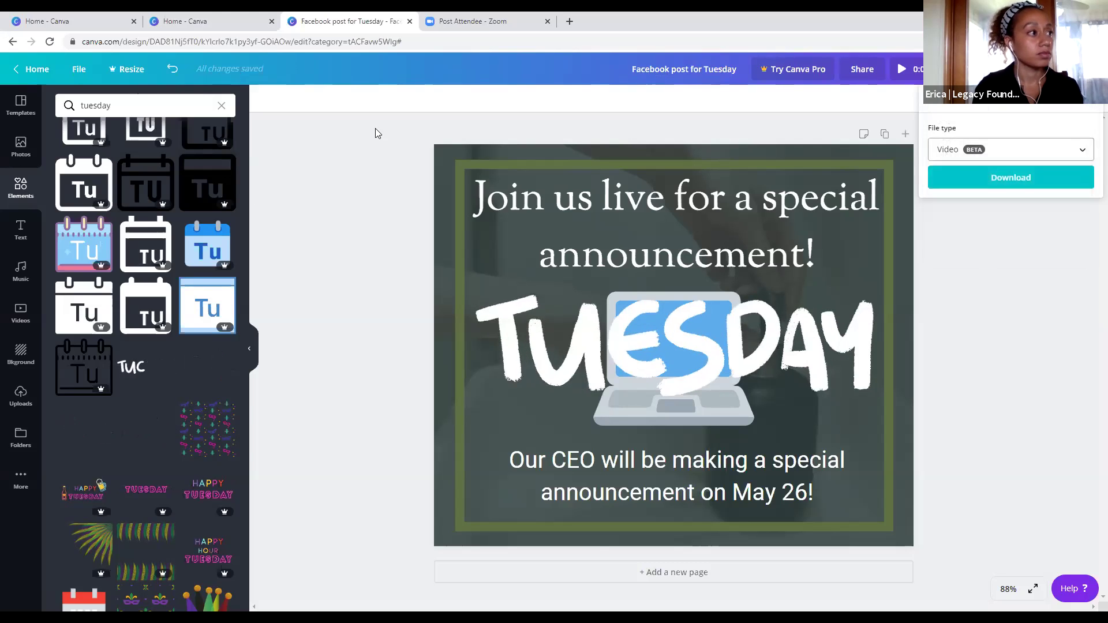
pyautogui.click(356, 165)
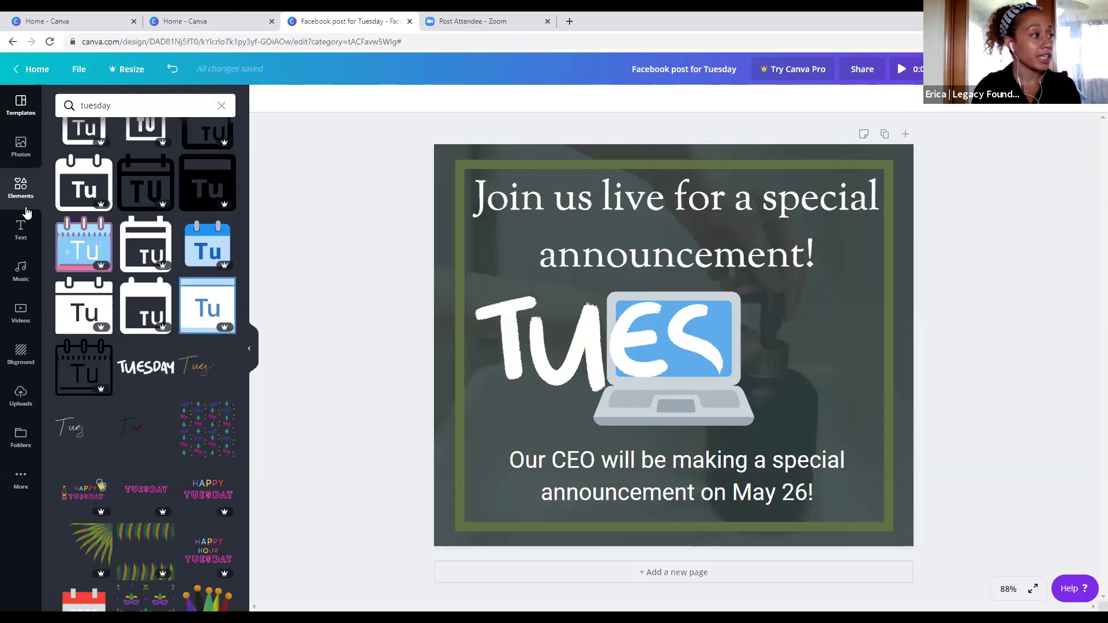
# Look through the photo library's categories, from Food and Beach to Business and Nature
pyautogui.click(23, 156)
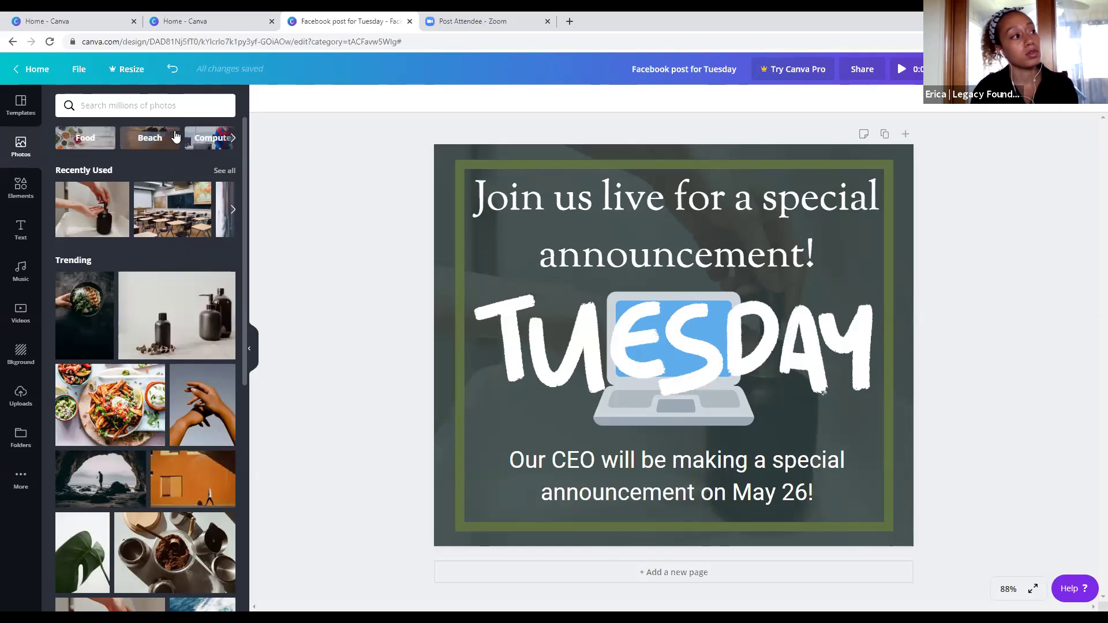
pyautogui.click(234, 139)
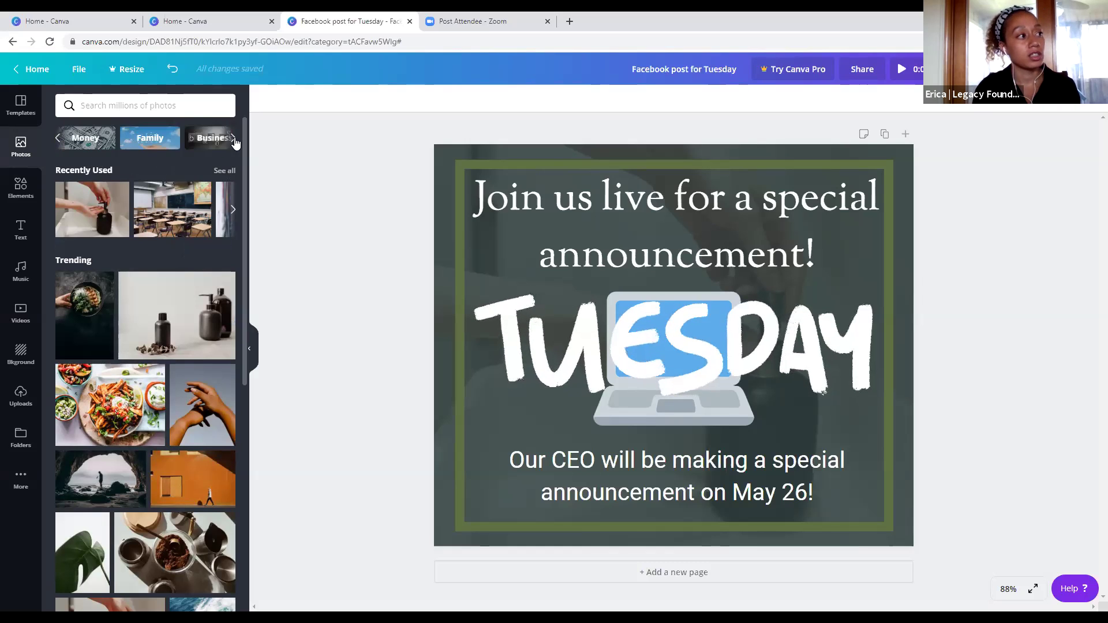
pyautogui.click(234, 139)
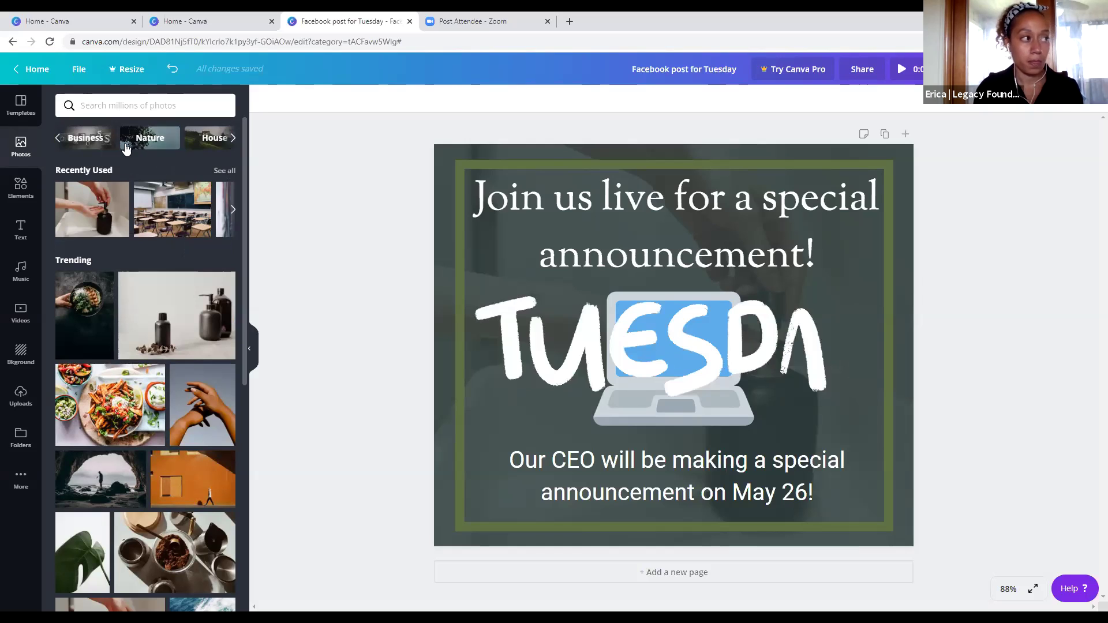
# Clear the "tuesday" element search and browse the full collection of grids
pyautogui.click(23, 196)
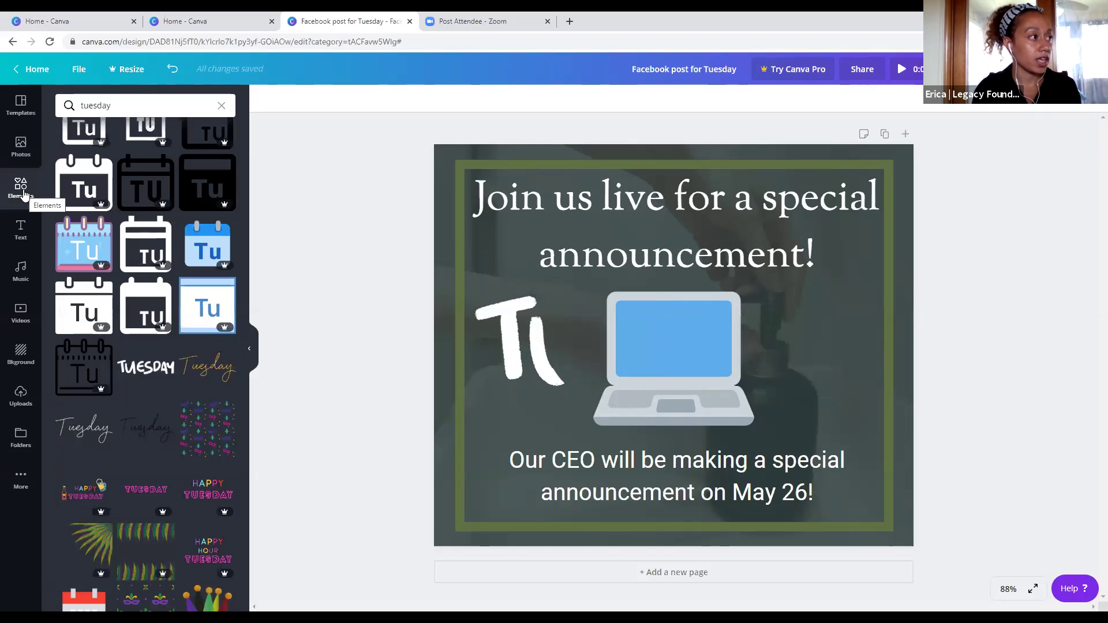
pyautogui.click(223, 106)
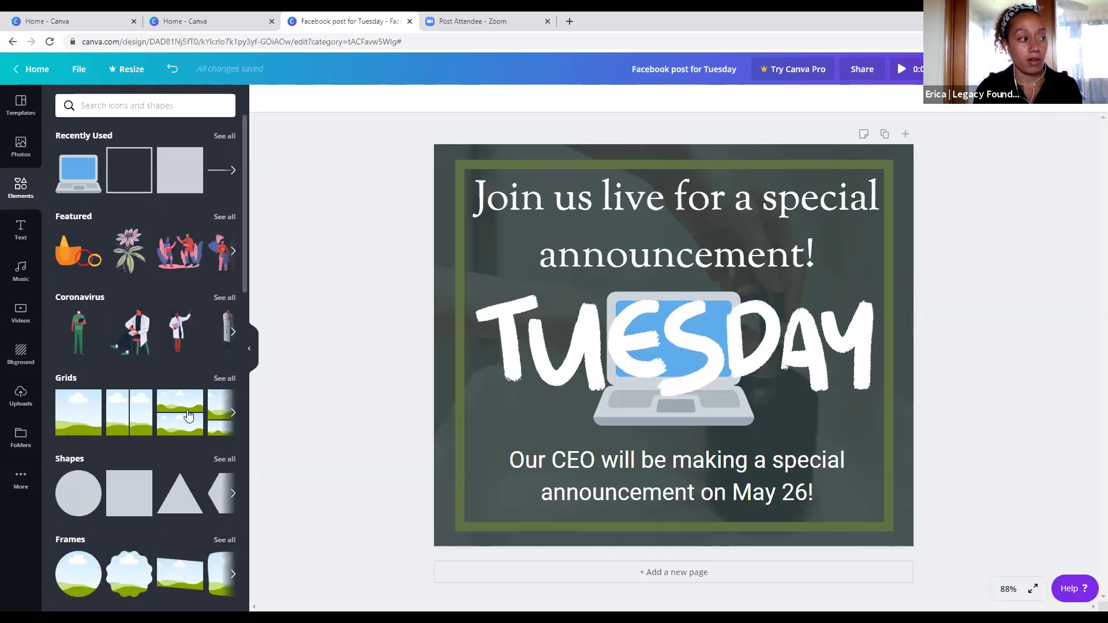
pyautogui.scroll(-1, 229, 349)
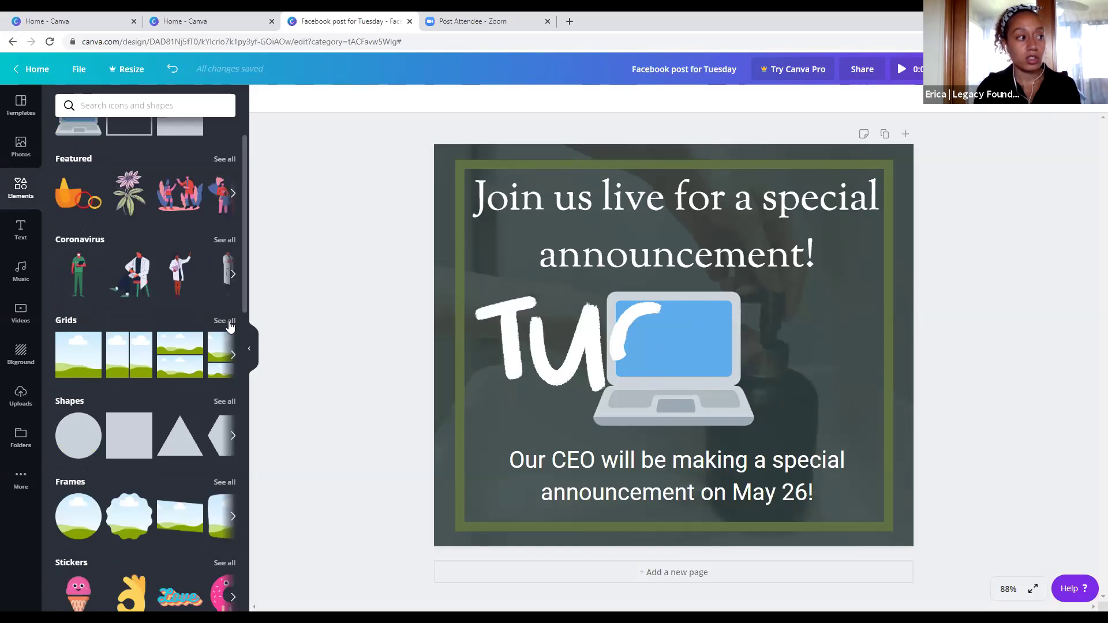
pyautogui.click(230, 322)
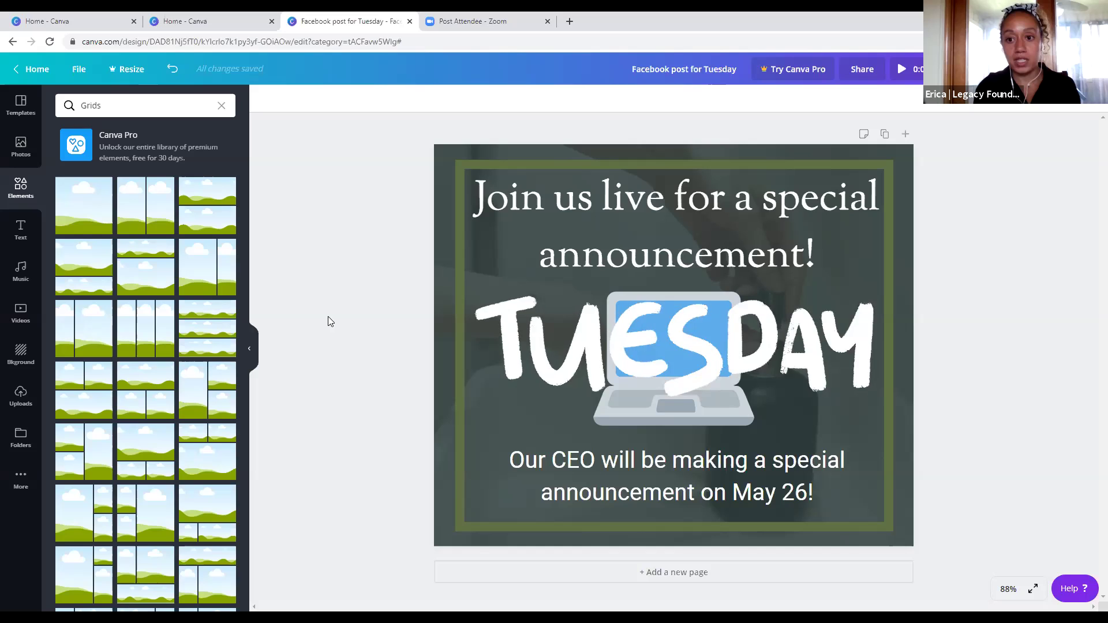
pyautogui.scroll(-5, 166, 384)
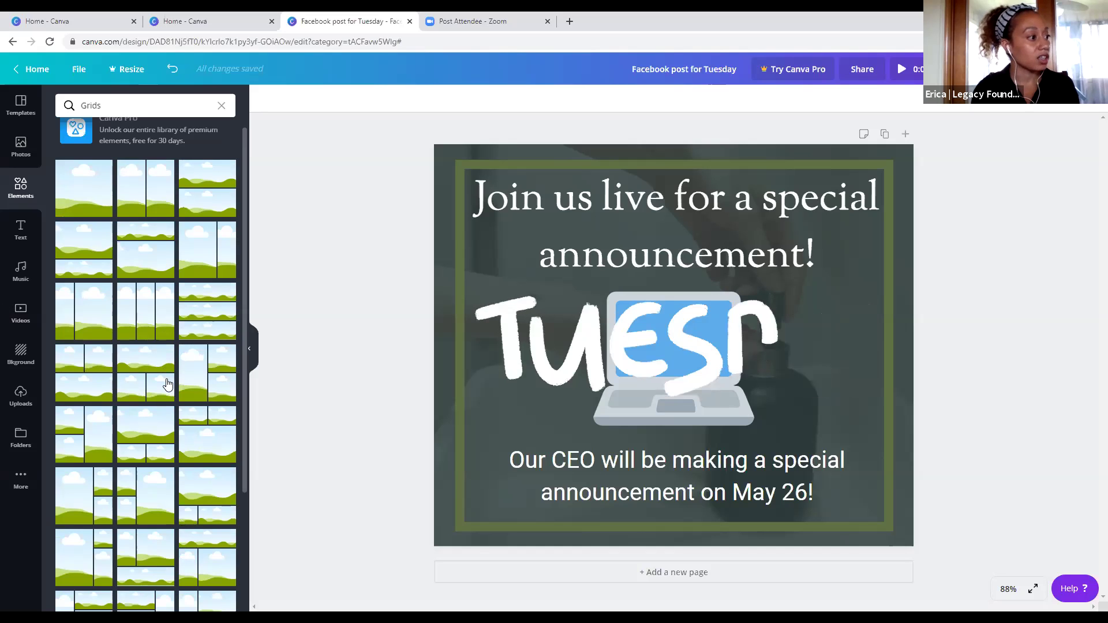
pyautogui.scroll(-5, 176, 450)
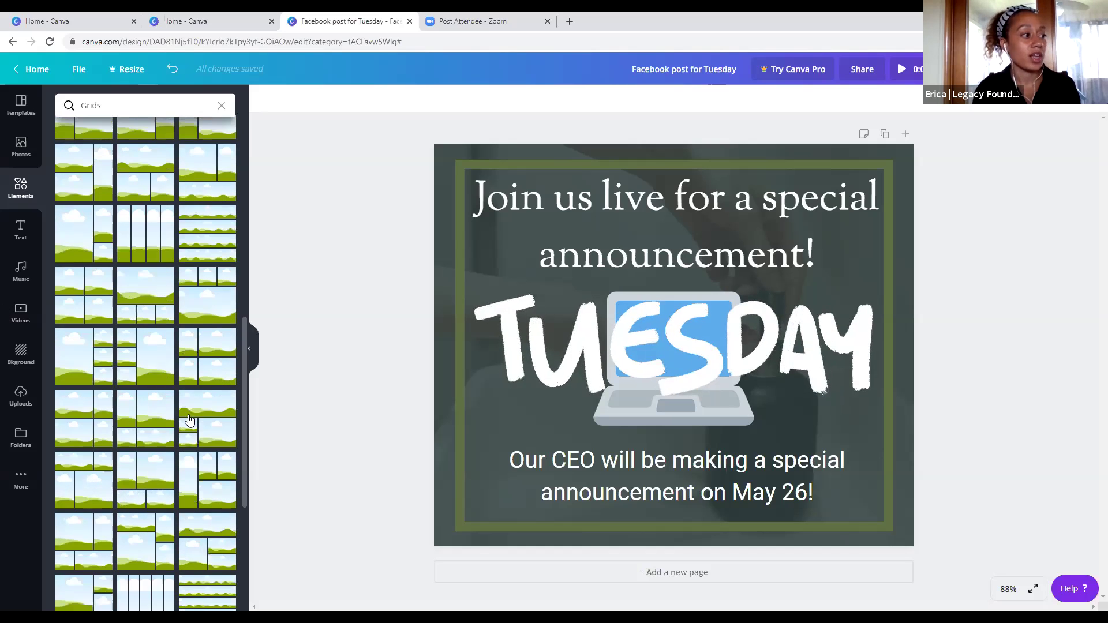
pyautogui.scroll(-5, 182, 512)
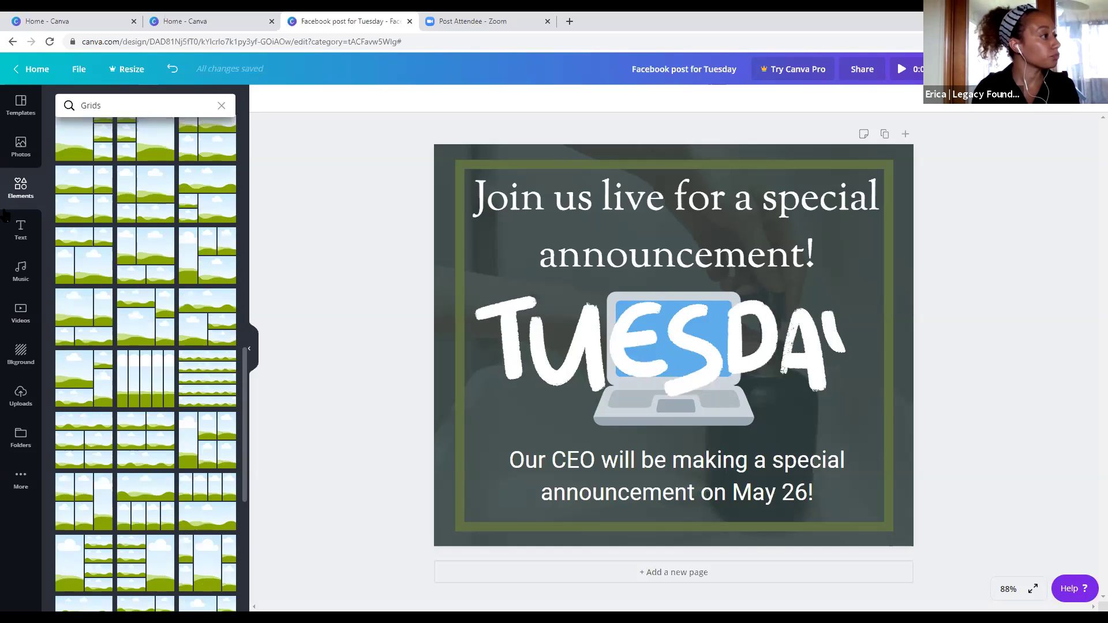
# Look over the text font combinations, the music tracks and the video library
pyautogui.click(21, 230)
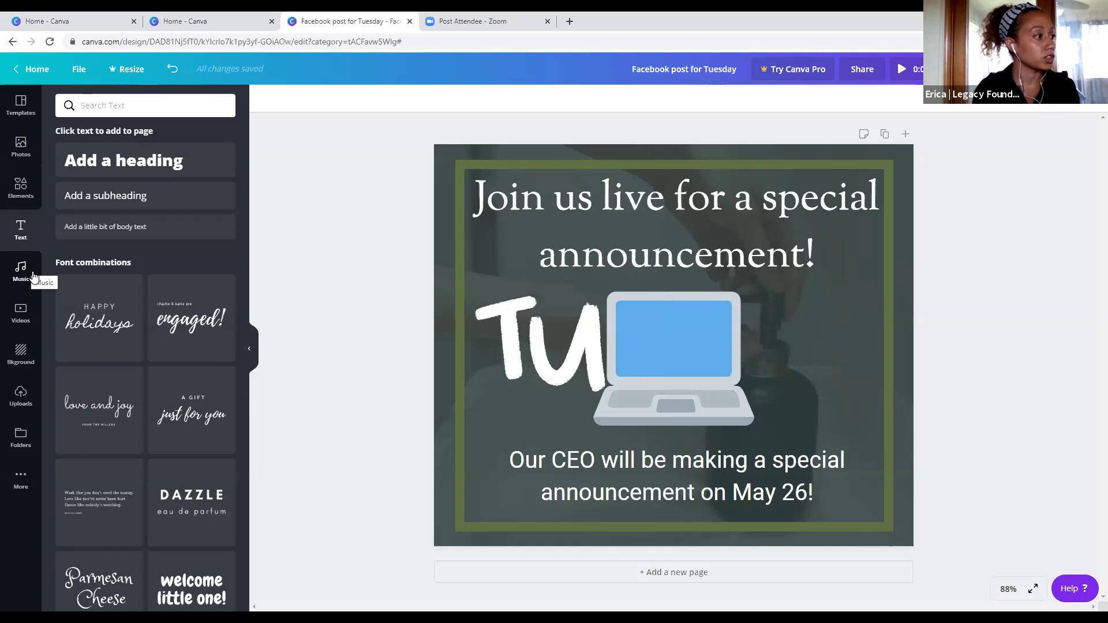
pyautogui.scroll(-3, 192, 346)
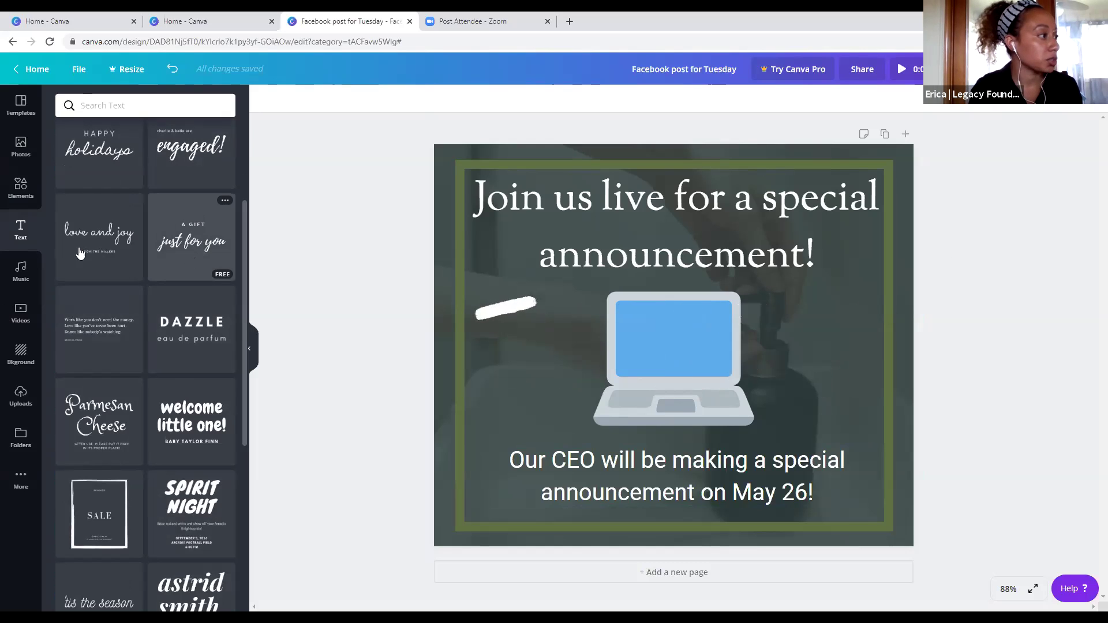
pyautogui.click(23, 280)
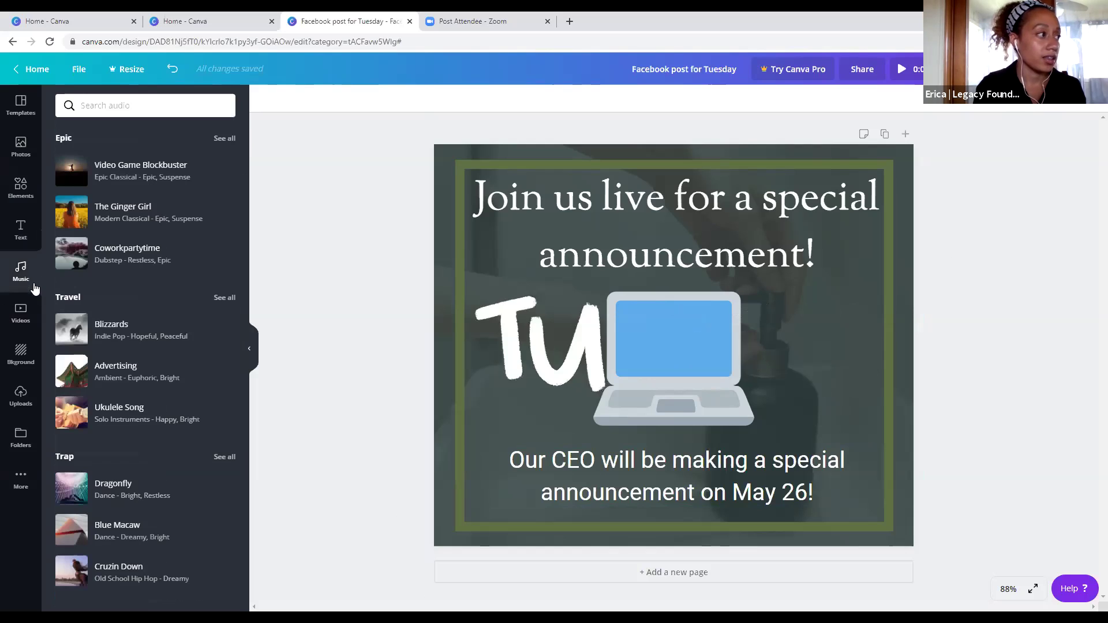
pyautogui.click(21, 312)
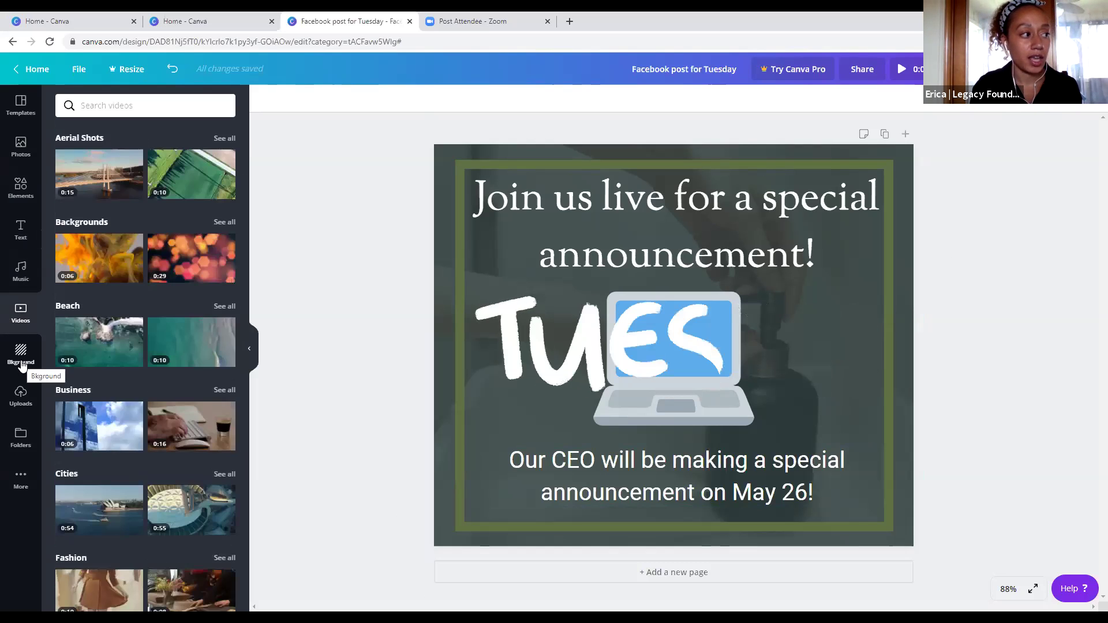
# Browse the available background colors, gradients and textures
pyautogui.click(21, 354)
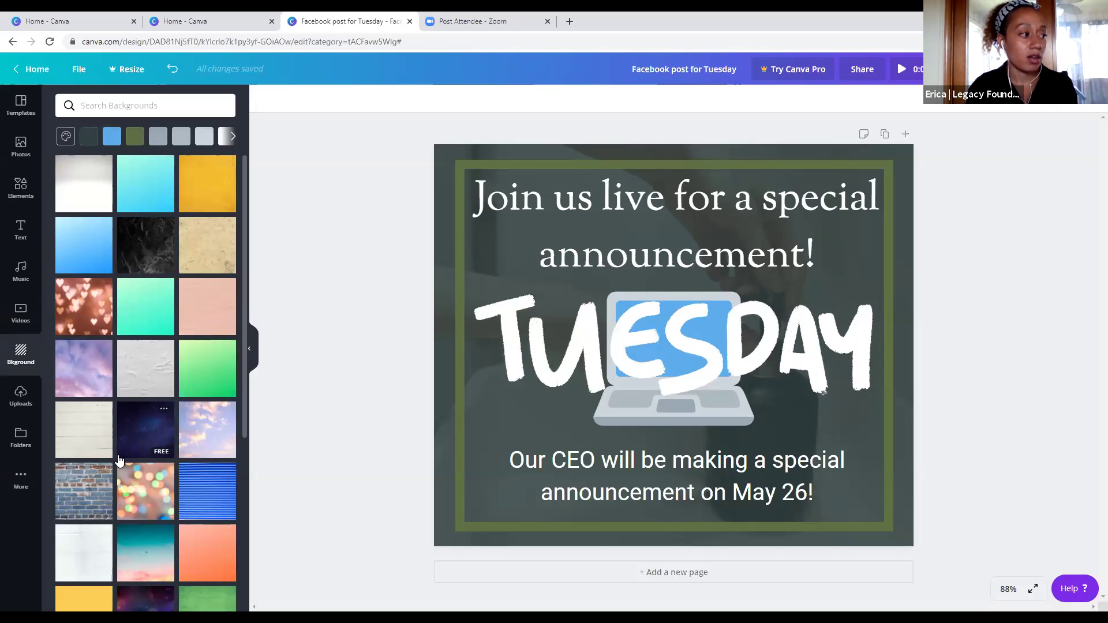
pyautogui.scroll(-2, 120, 460)
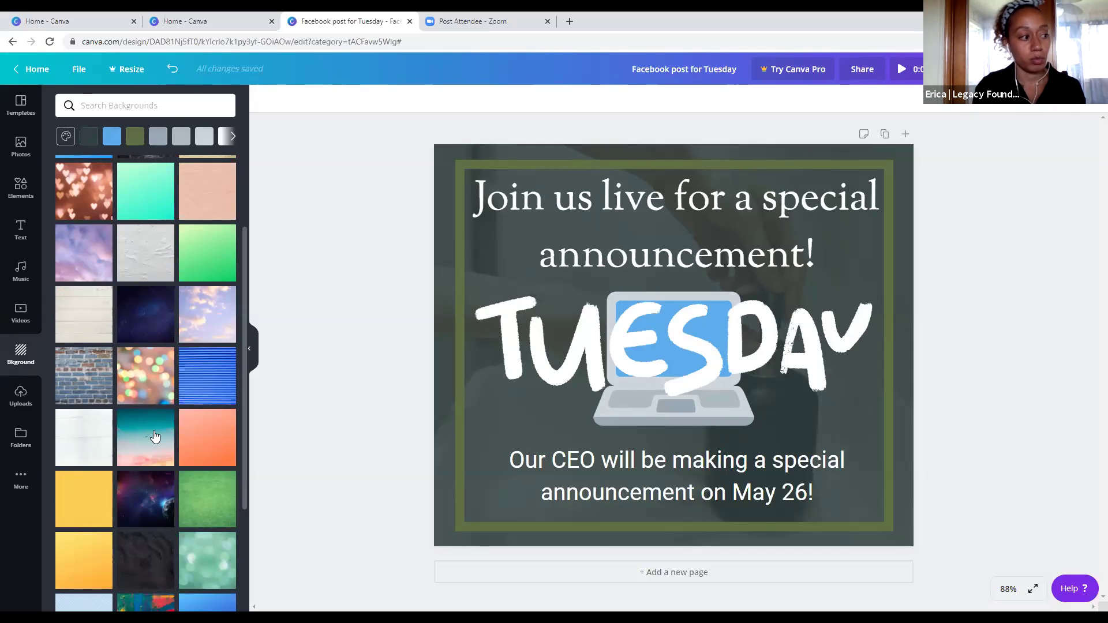
pyautogui.scroll(-3, 154, 437)
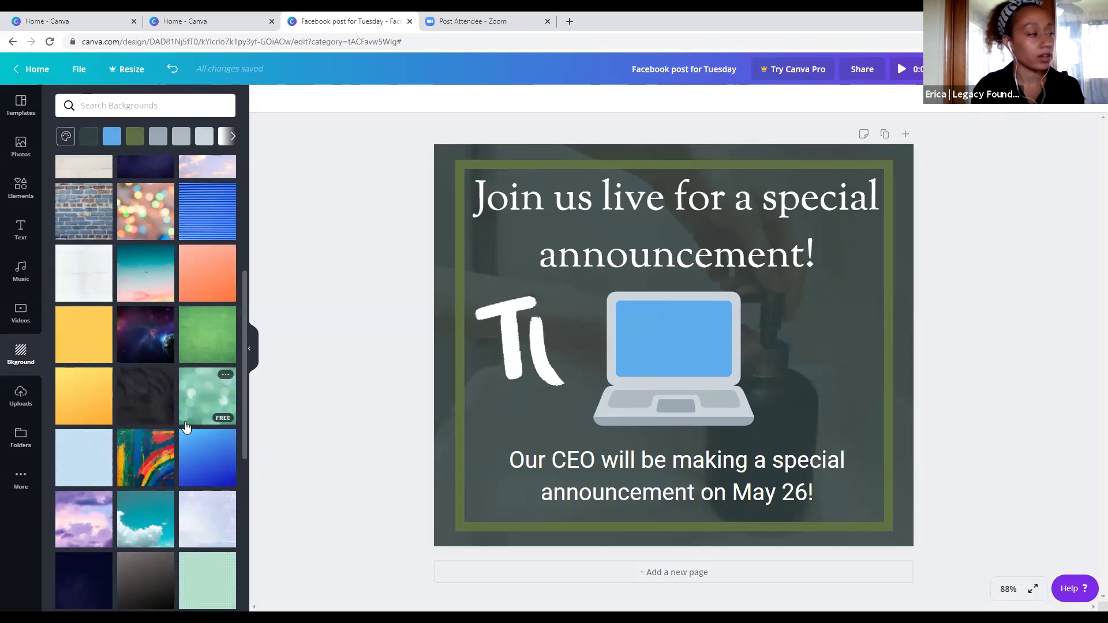
# Look over the uploaded images, the folders and the available apps and integrations
pyautogui.click(19, 400)
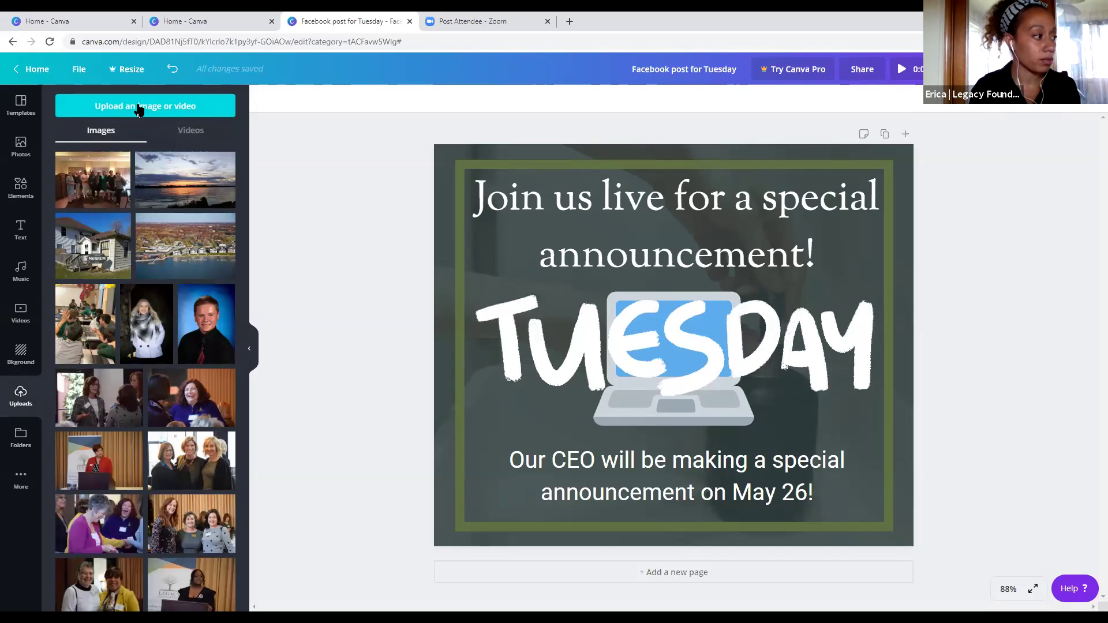
pyautogui.click(20, 440)
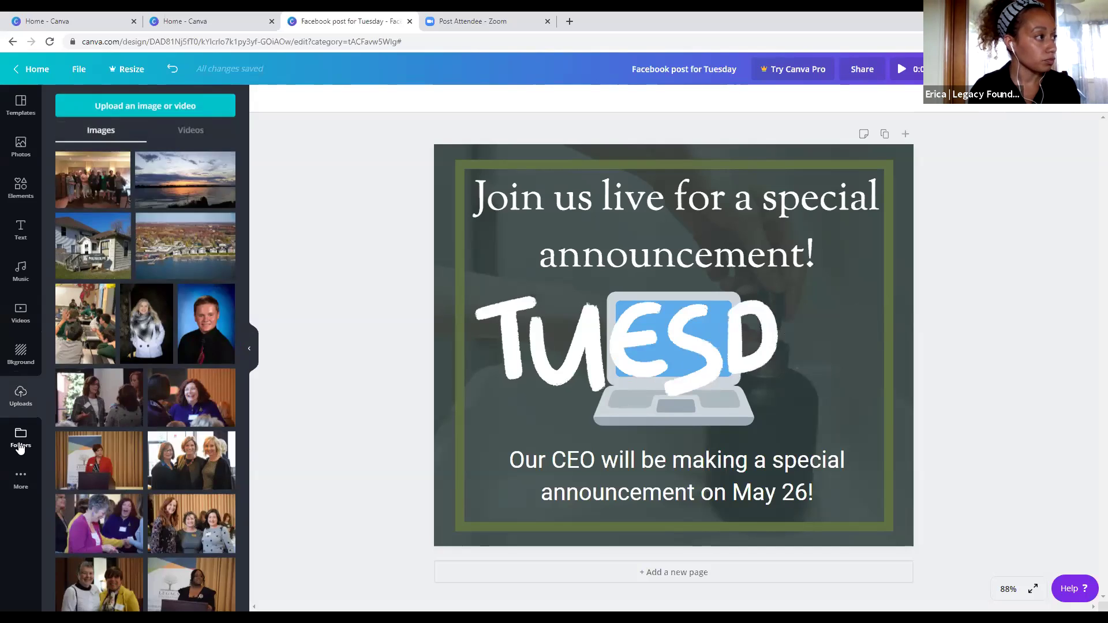
pyautogui.click(20, 479)
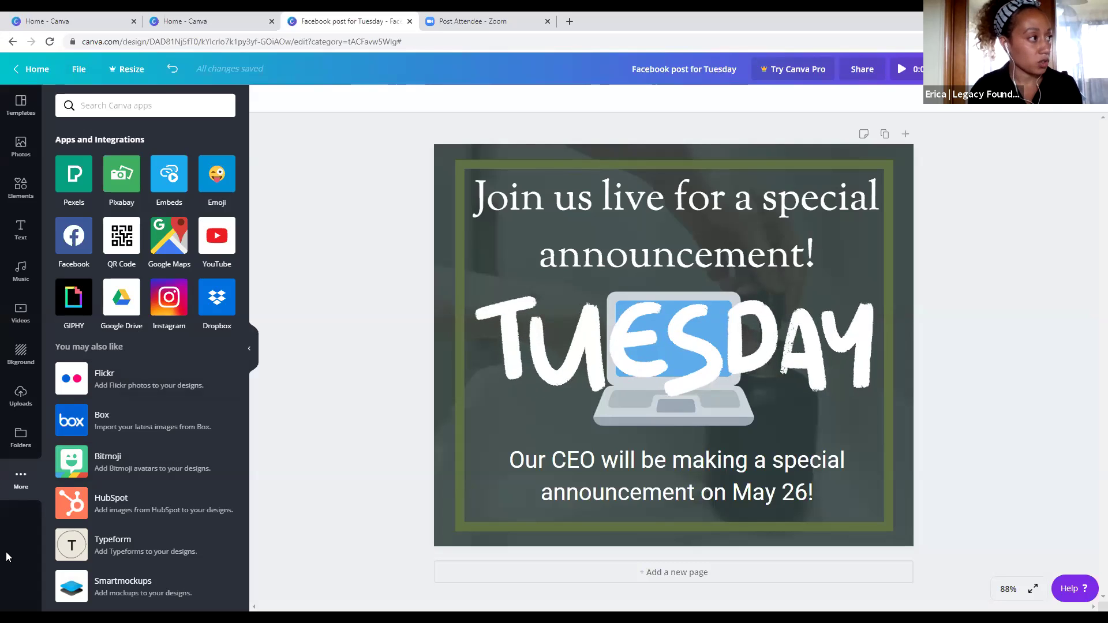
# Leave the Facebook post design and return to the Canva home page
pyautogui.click(32, 67)
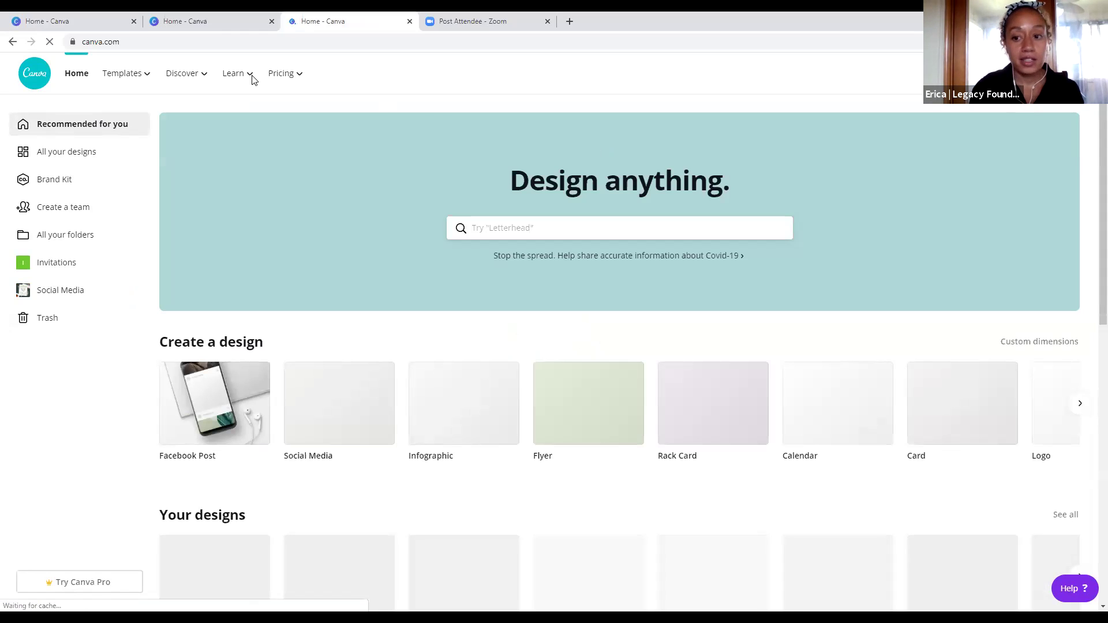
pyautogui.moveTo(253, 77)
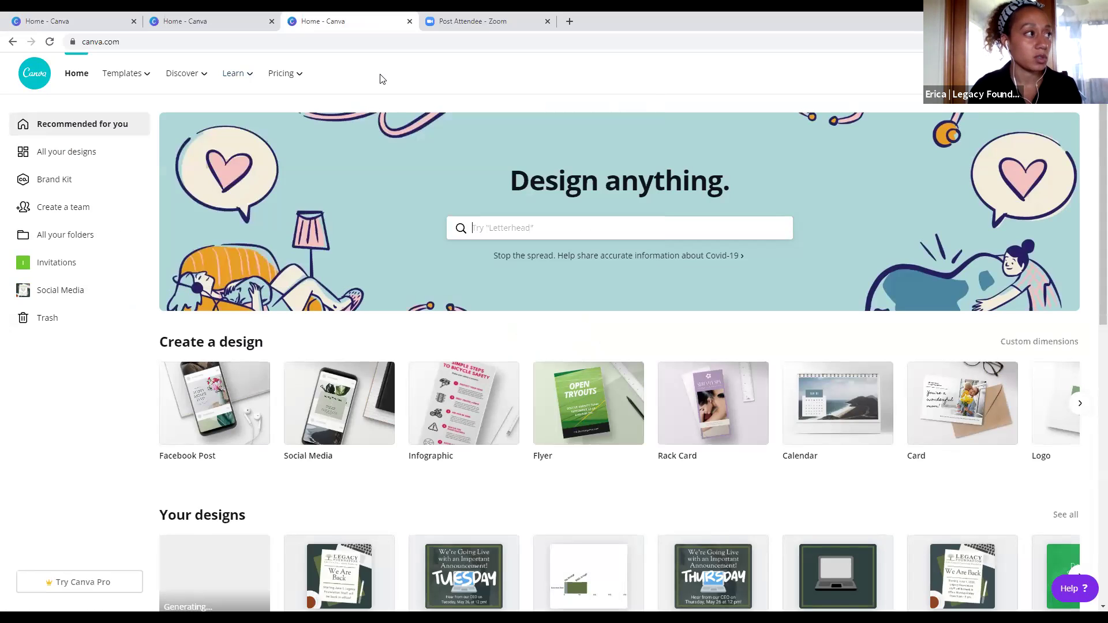
pyautogui.moveTo(134, 78)
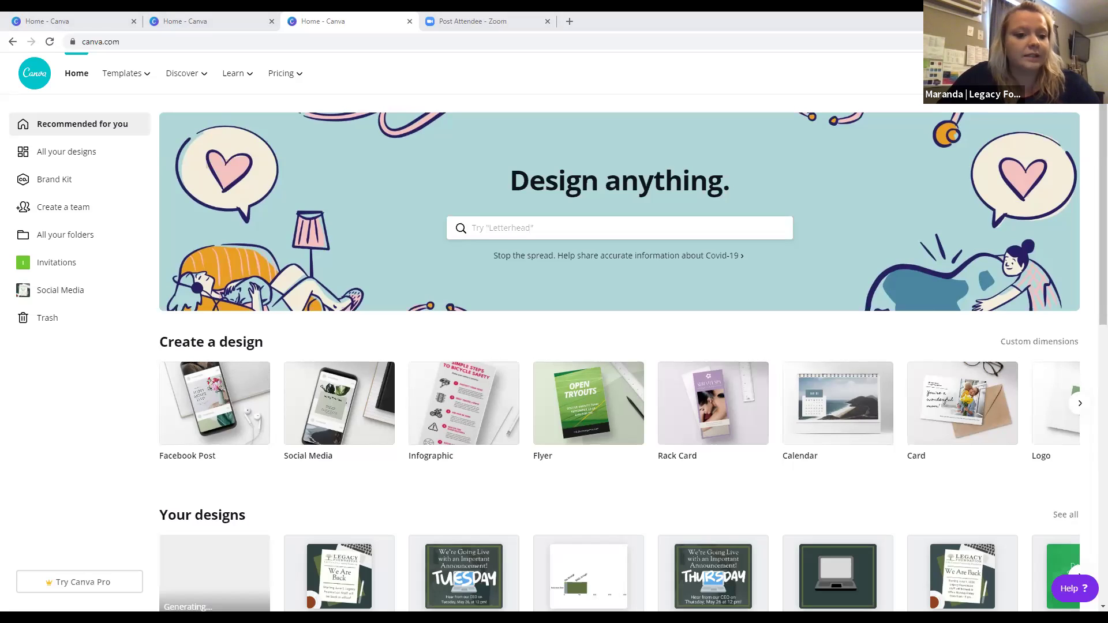
# Switch to the Marketing Series Part 2 presentation in PowerPoint and start the slide show from the "Creating a Graphic from Scratch" slide
pyautogui.hotkey('alt', 'Tab')
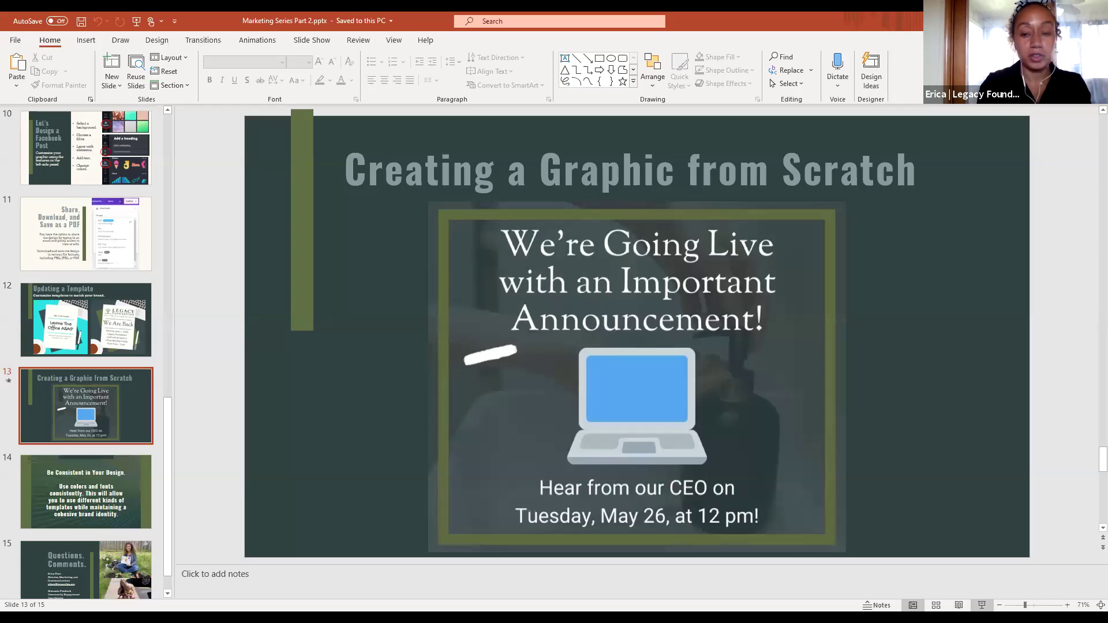
pyautogui.click(983, 605)
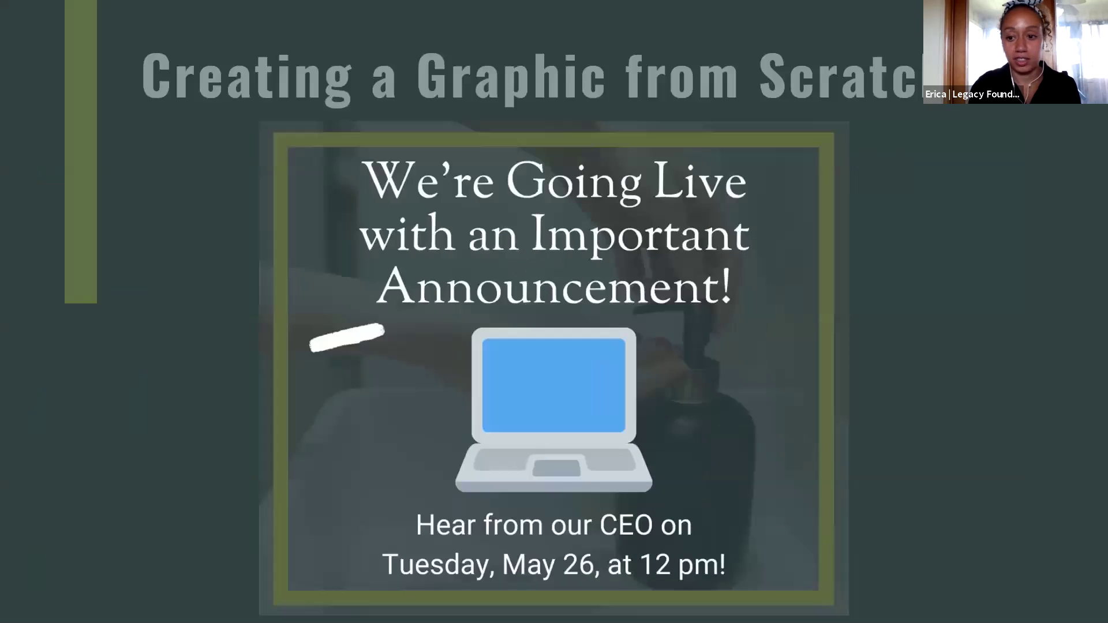